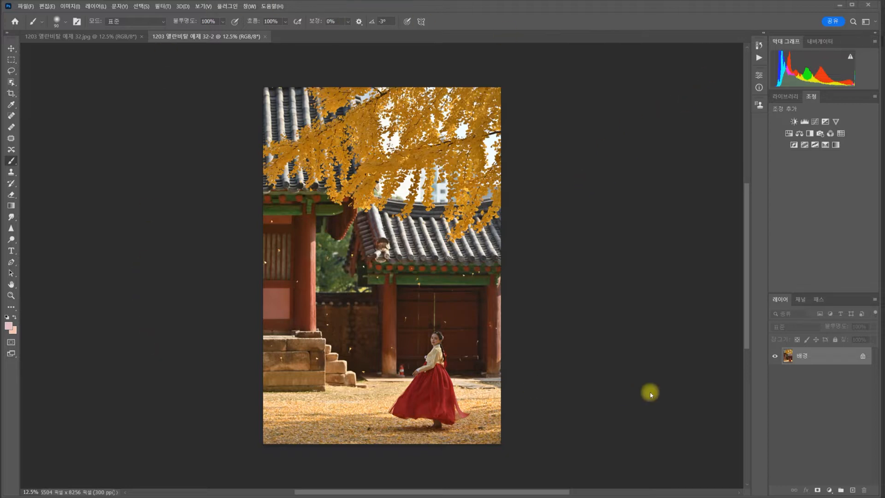
click(757, 58)
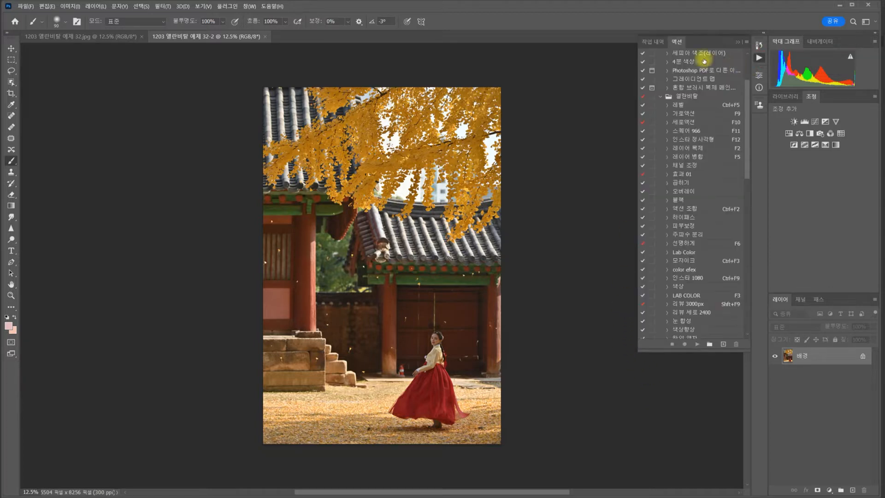
click(737, 41)
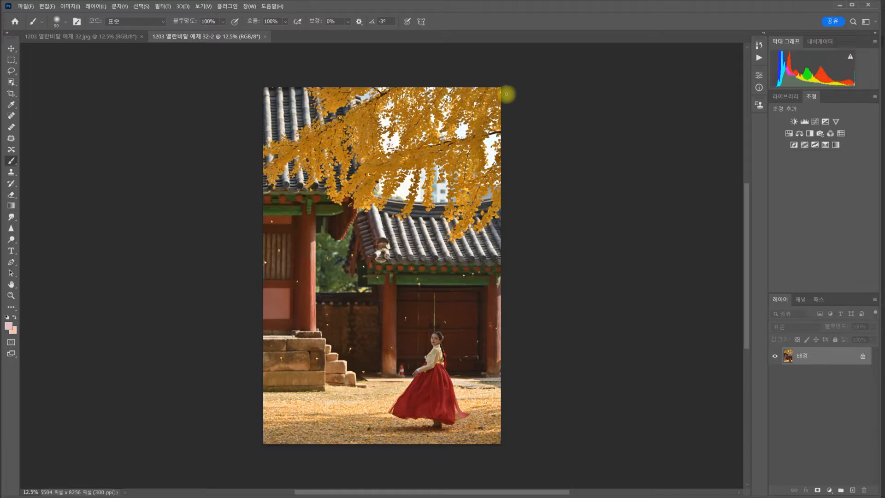
Open the 32-2 photo in the Camera Raw filter and show the filter window full screen
click(164, 6)
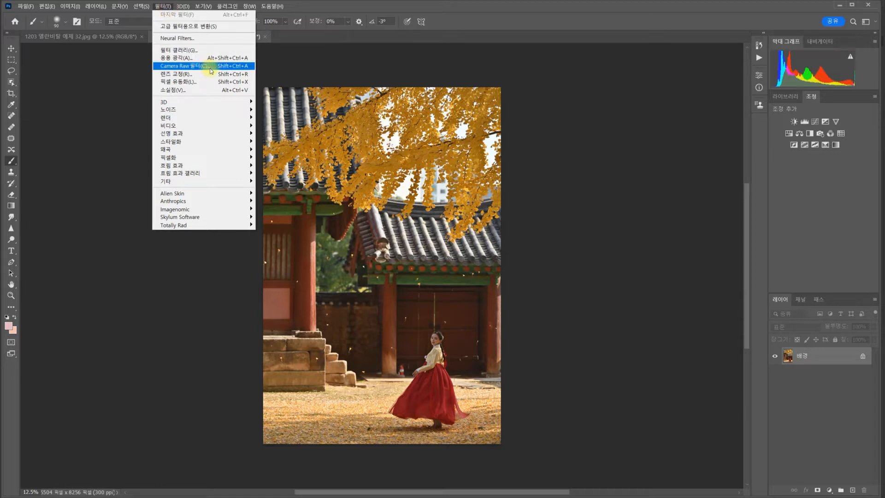
click(210, 70)
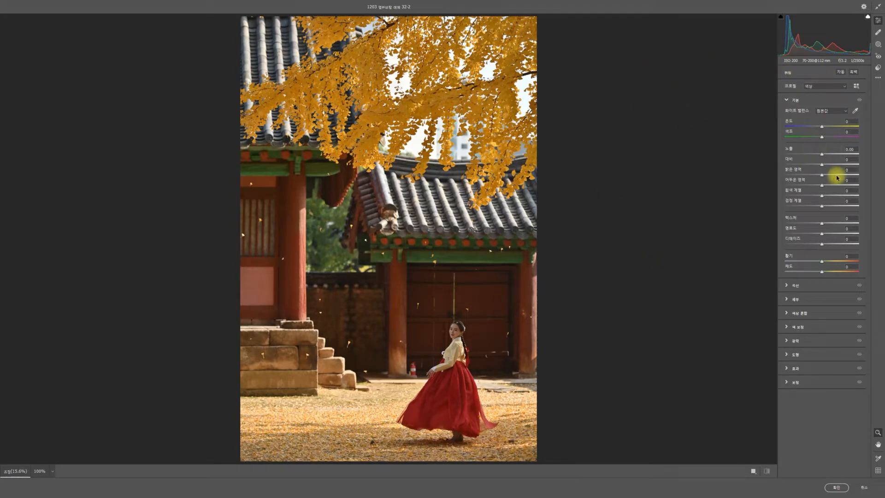
click(878, 7)
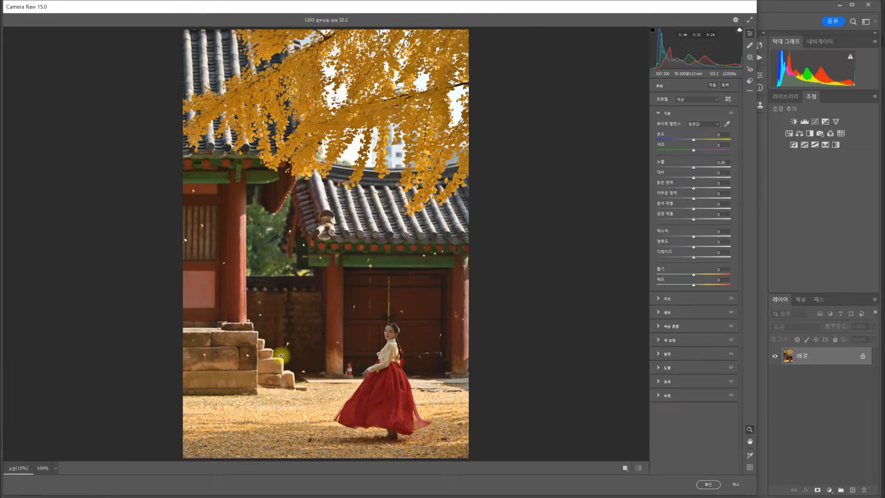
click(750, 20)
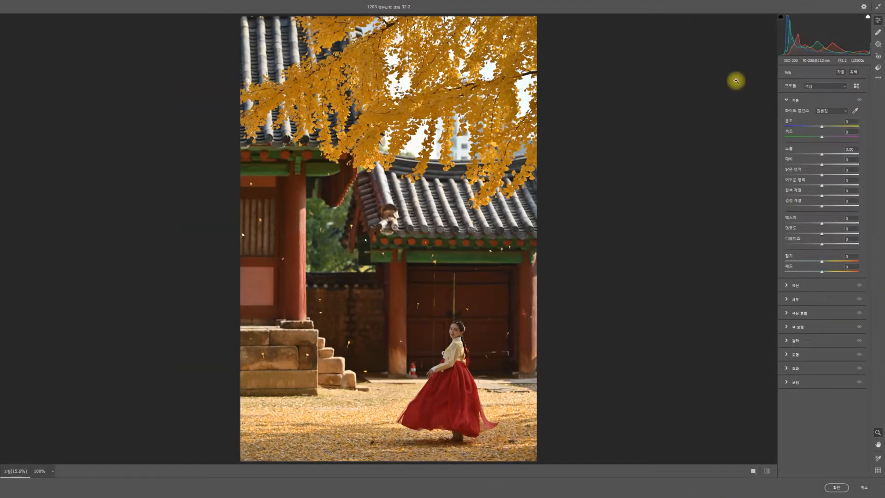
Import the preset package 1203 엘란비탈 프리셋 from the desktop into Camera Raw
click(878, 69)
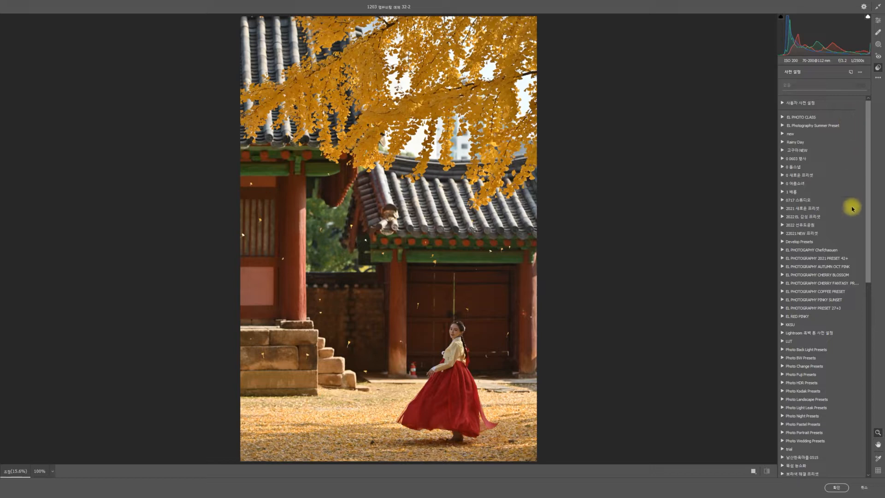
right_click(853, 157)
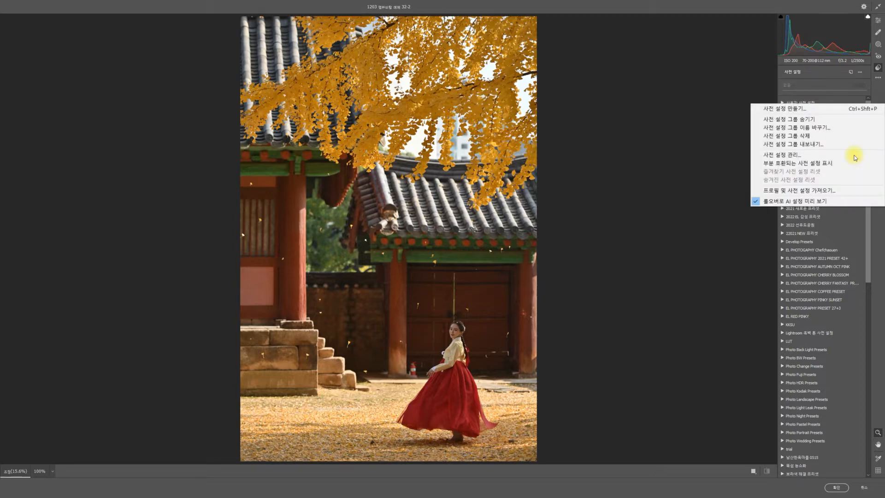
click(824, 190)
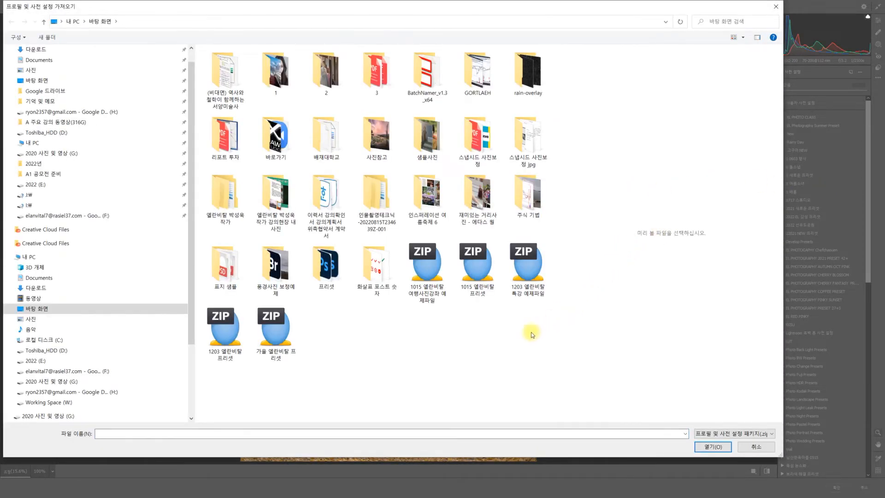
click(237, 343)
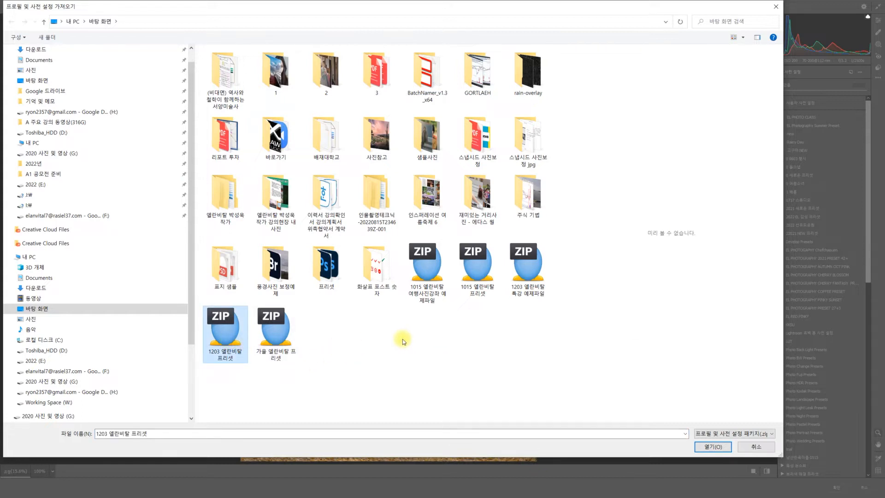
click(715, 447)
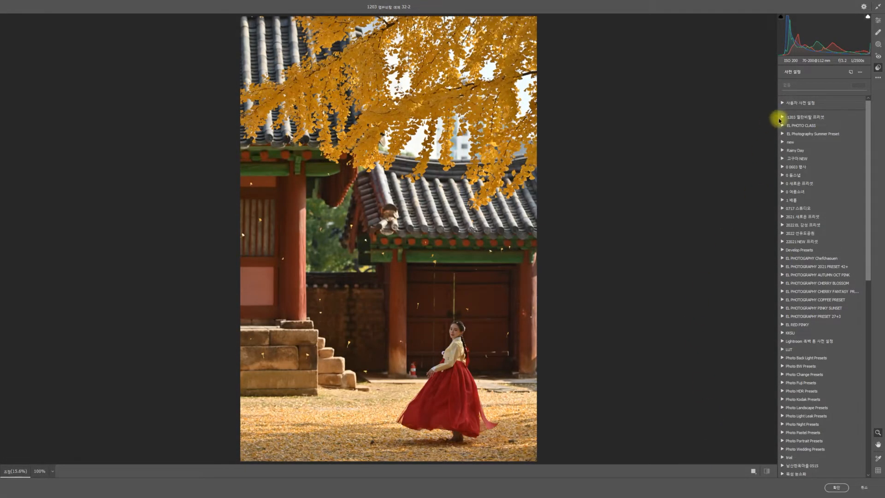
Apply the preset listed right after the two 메타세콰이아 presets in the 1203 엘란비탈 프리셋 group, with its amount at 100
click(781, 116)
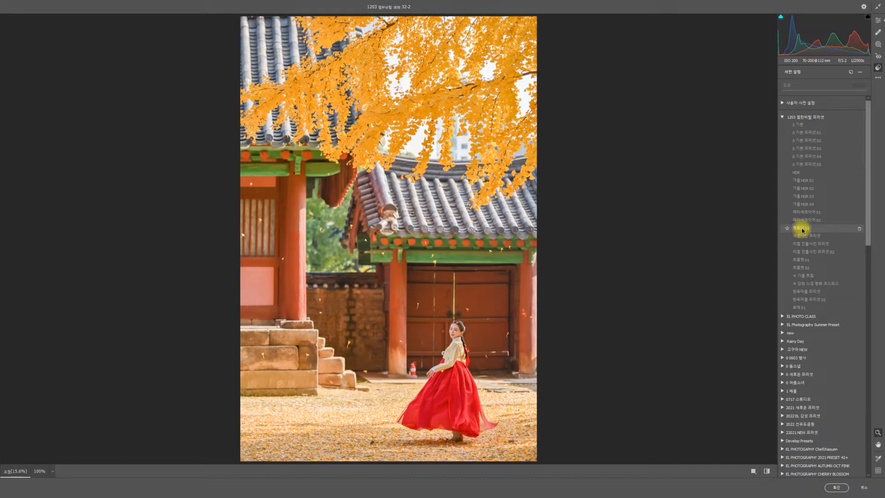
click(801, 231)
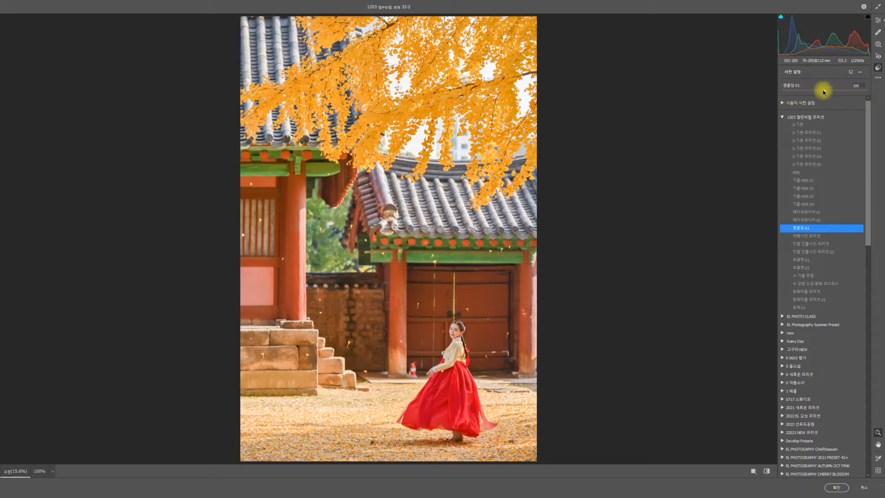
drag(810, 89, 769, 95)
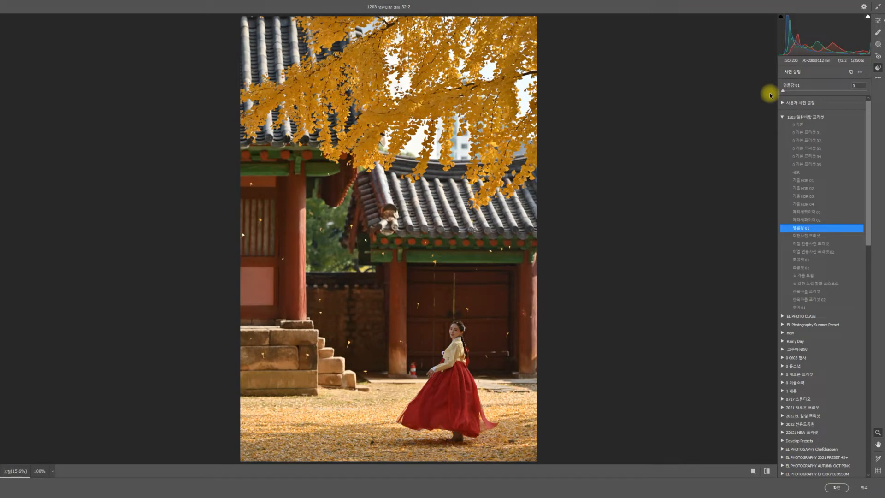
drag(785, 93, 823, 95)
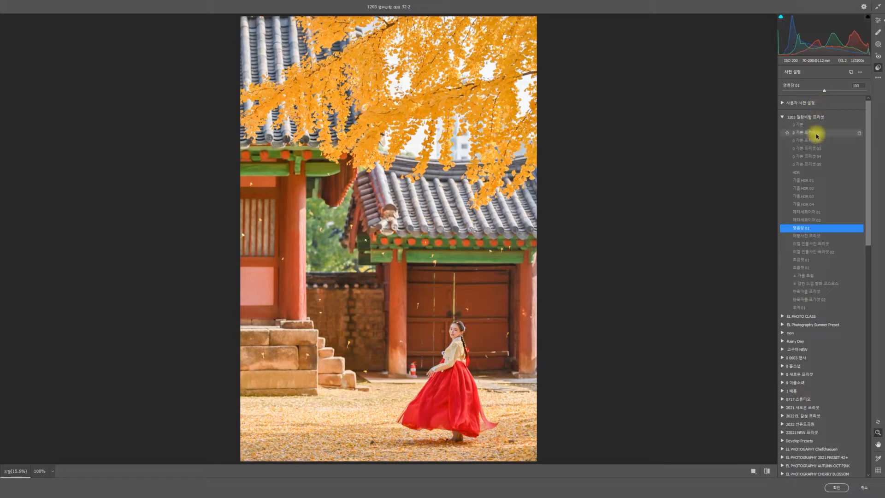
mouse_move(823, 92)
mouse_down()
mouse_move(801, 89)
mouse_move(823, 93)
mouse_up()
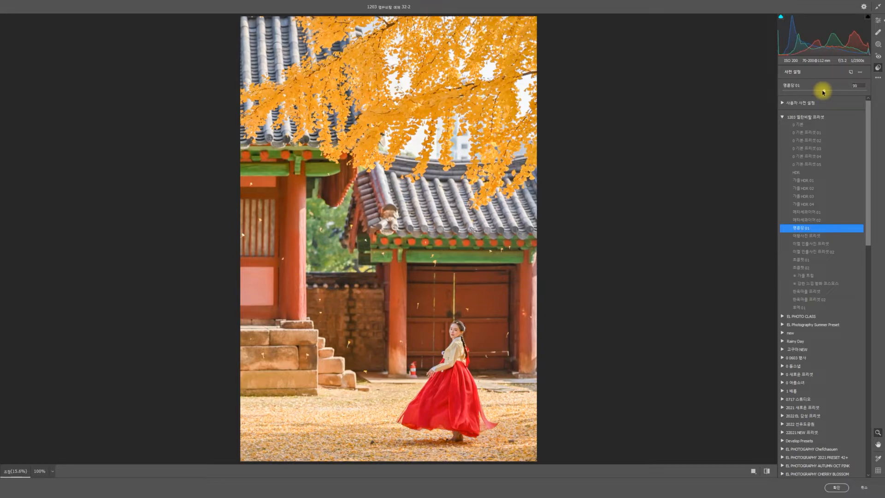
drag(823, 92, 823, 92)
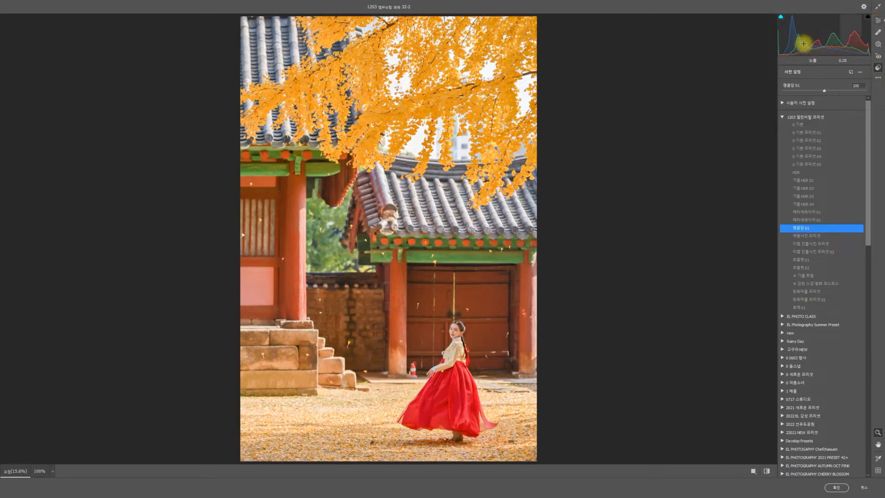
Set the photo's exposure to +0.40, blacks to +17 and texture to +5 in the basic adjustments
click(879, 22)
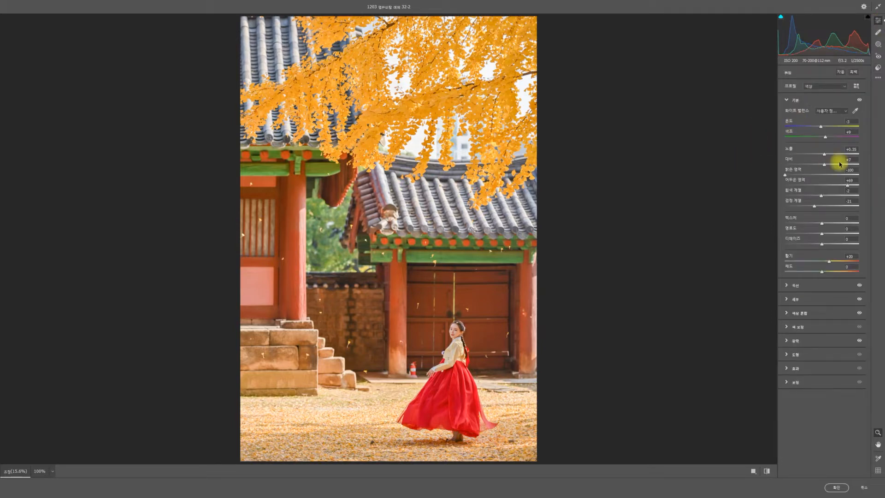
mouse_move(824, 155)
mouse_down()
mouse_move(809, 158)
mouse_move(824, 157)
mouse_up()
drag(813, 206, 832, 209)
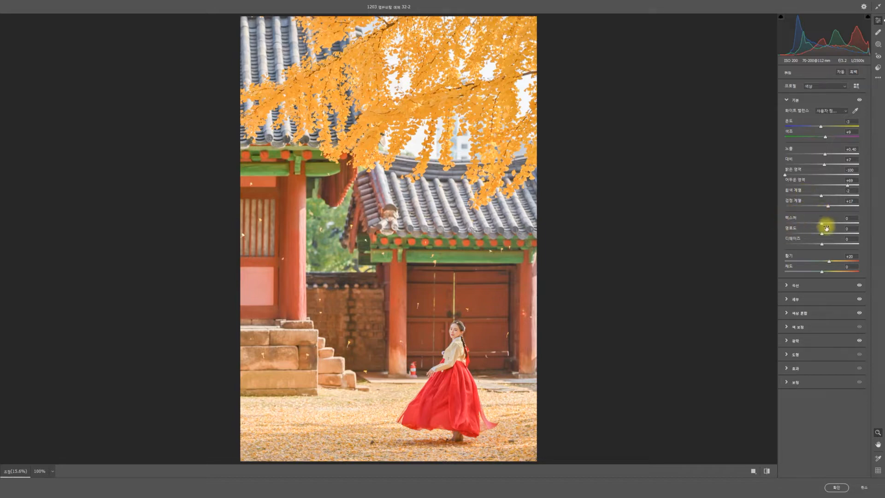
mouse_move(821, 225)
mouse_down()
mouse_move(851, 225)
mouse_move(828, 225)
mouse_up()
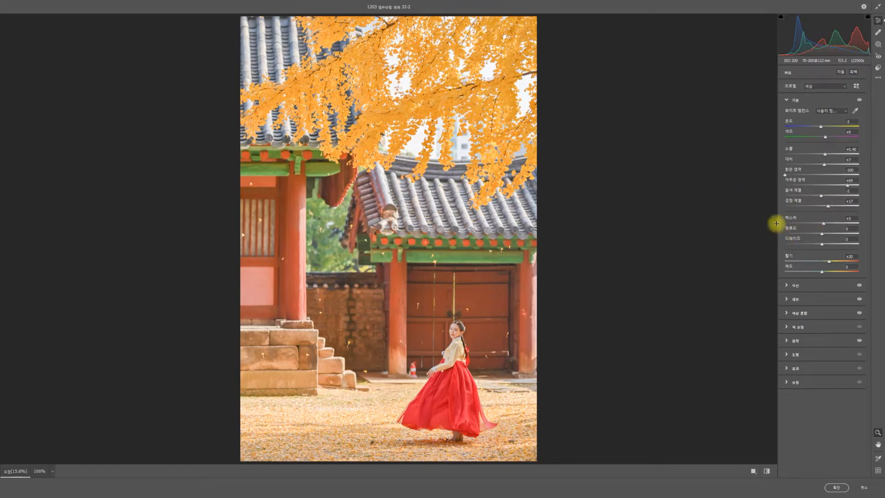
Move the middle point of the point curve to input 106 and output 144
click(787, 284)
click(786, 285)
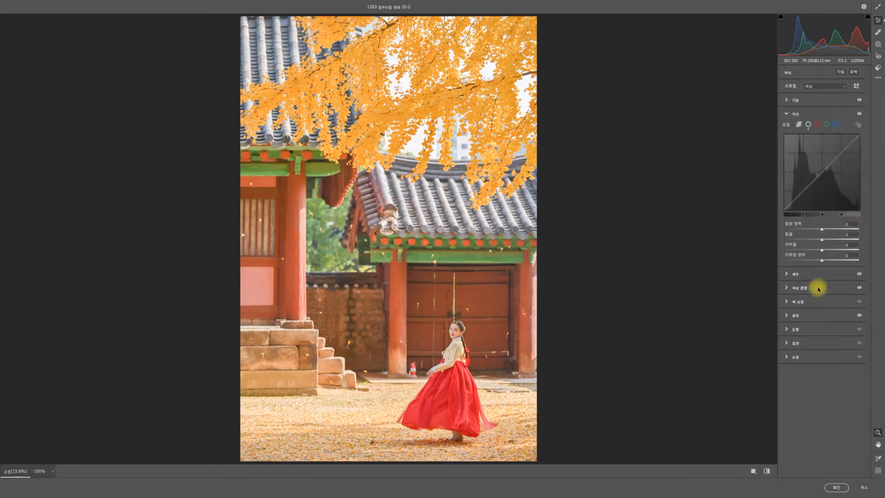
click(808, 124)
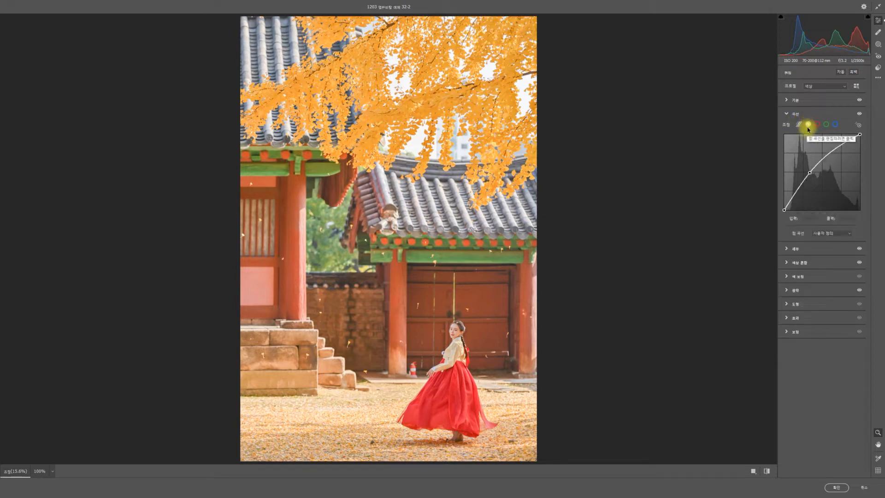
mouse_move(810, 172)
mouse_down()
mouse_move(821, 166)
mouse_move(814, 167)
mouse_up()
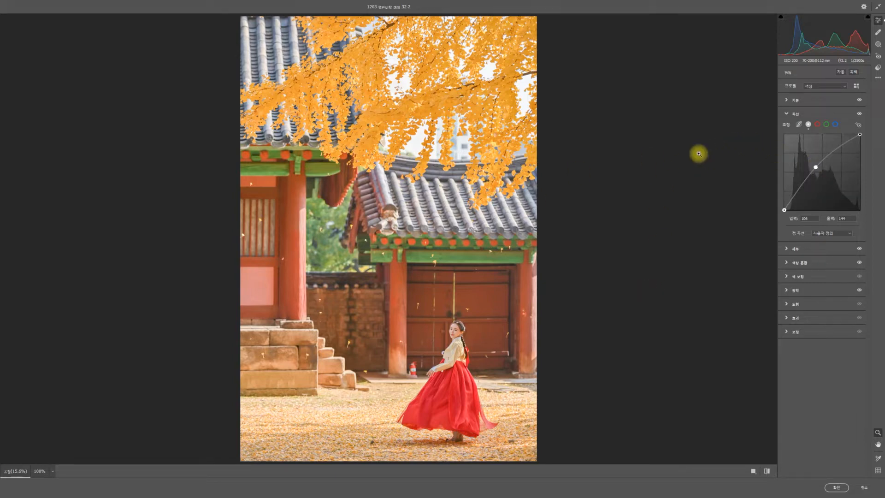
Apply the Camera Raw edits to the 32-2 photo and compare it with the original 32.jpg document
click(879, 69)
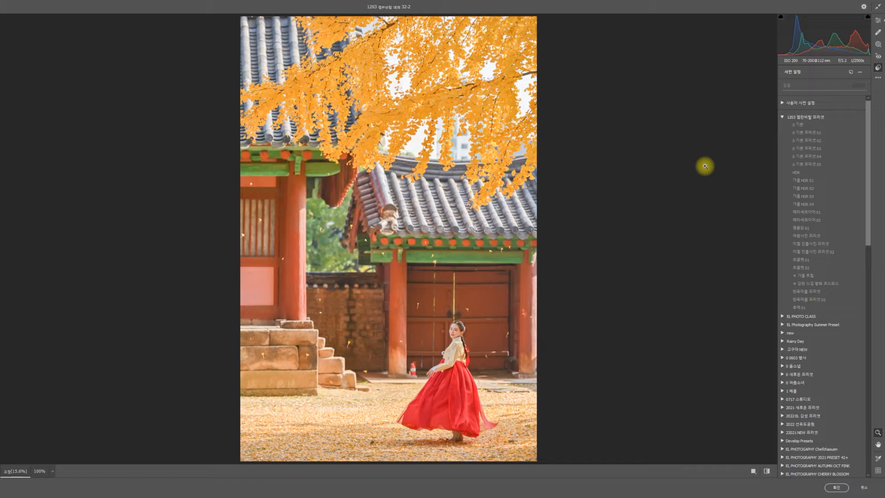
click(839, 491)
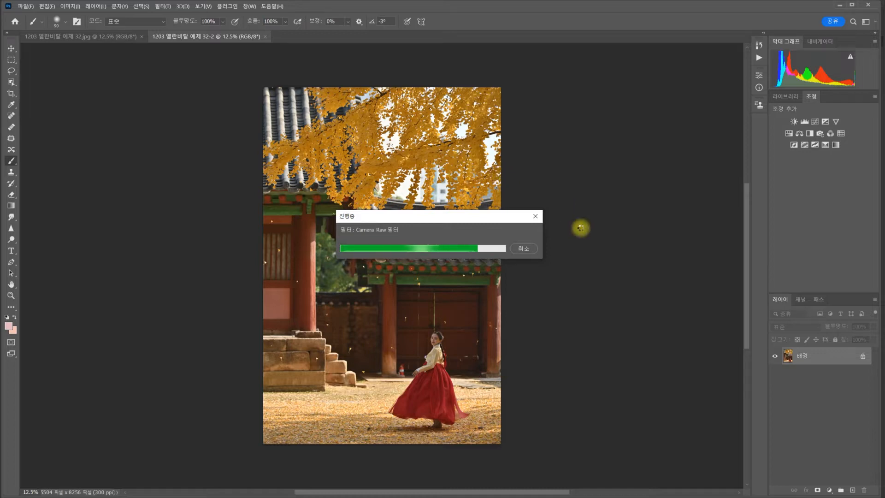
click(71, 37)
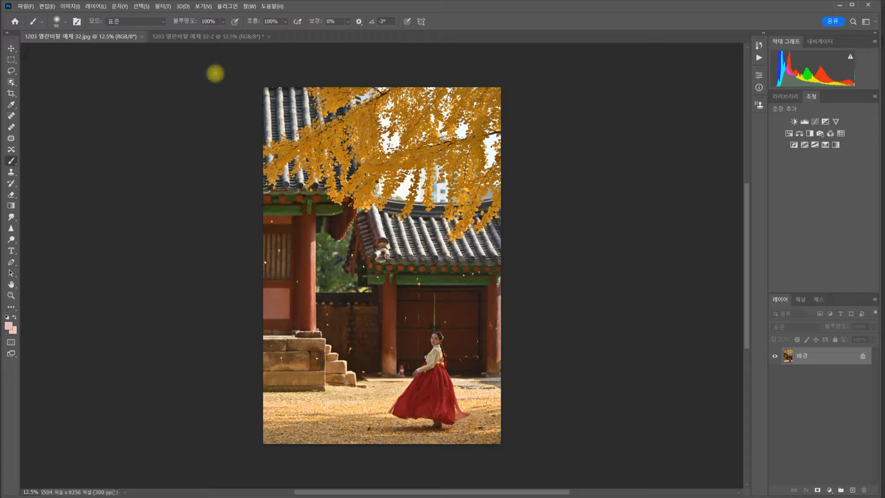
click(198, 37)
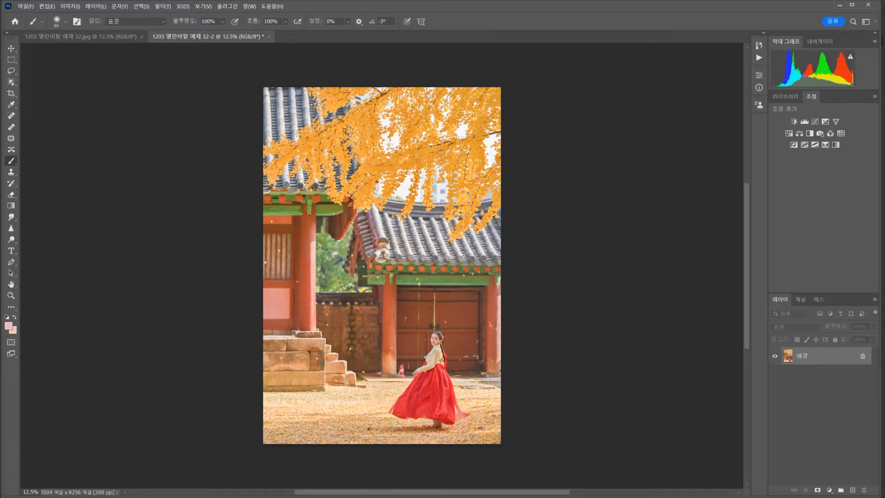
Switch to Bridge and open the waterfall photo 1203 엘란비탈 예제 29.jpg through Camera Raw into Photoshop
key(alt+Tab)
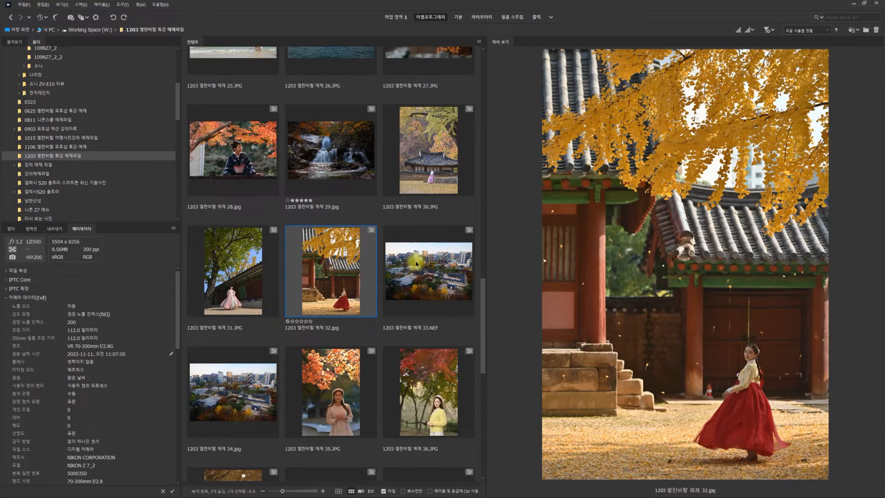
scroll(416, 263, up, 2)
scroll(416, 263, down, 1)
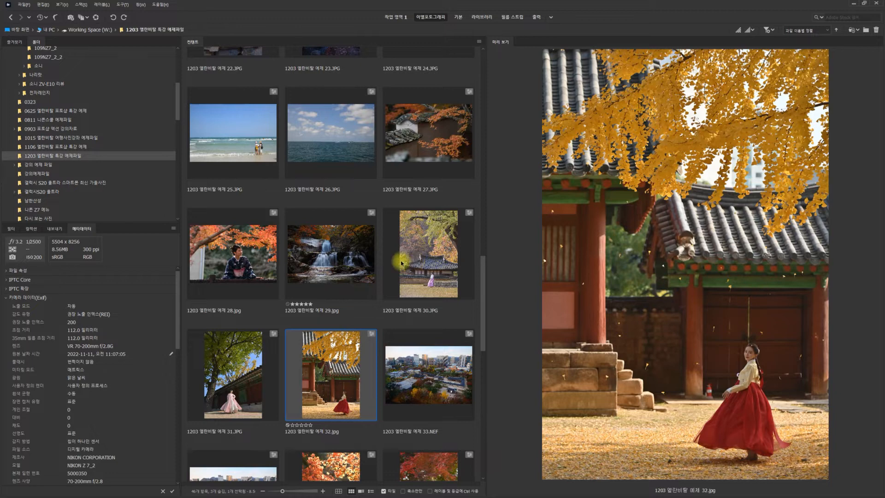
click(352, 270)
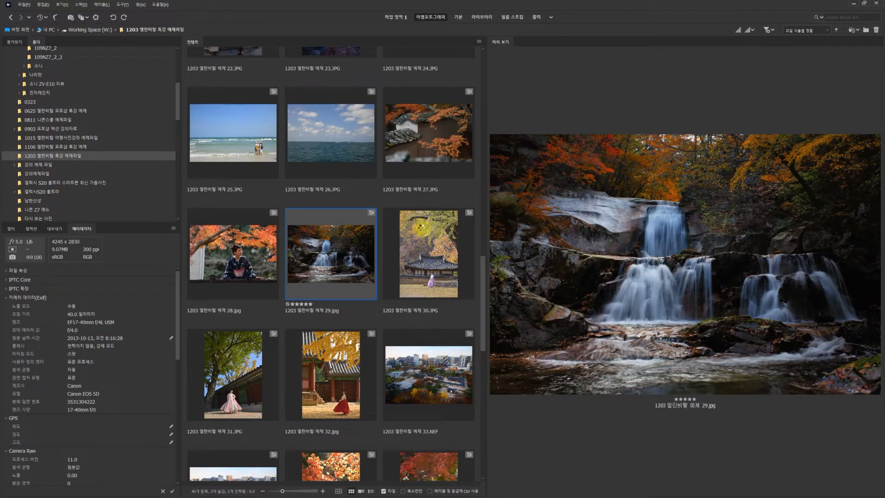
key(ctrl+r)
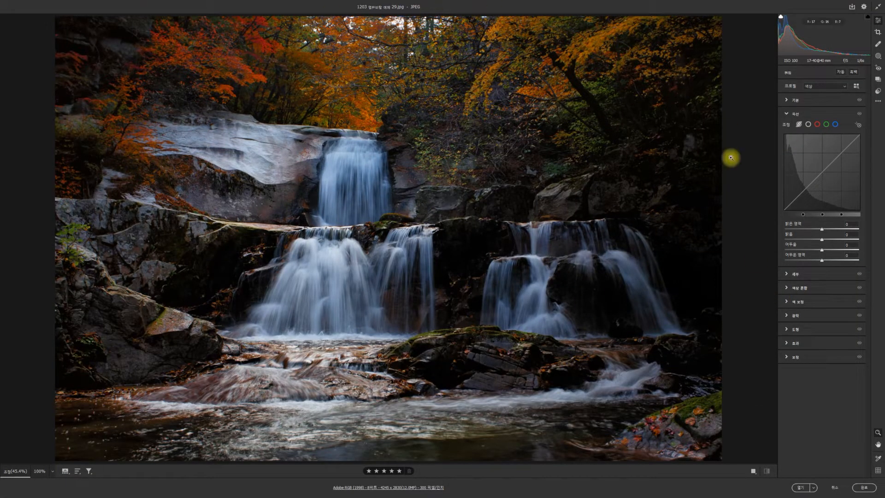
click(788, 101)
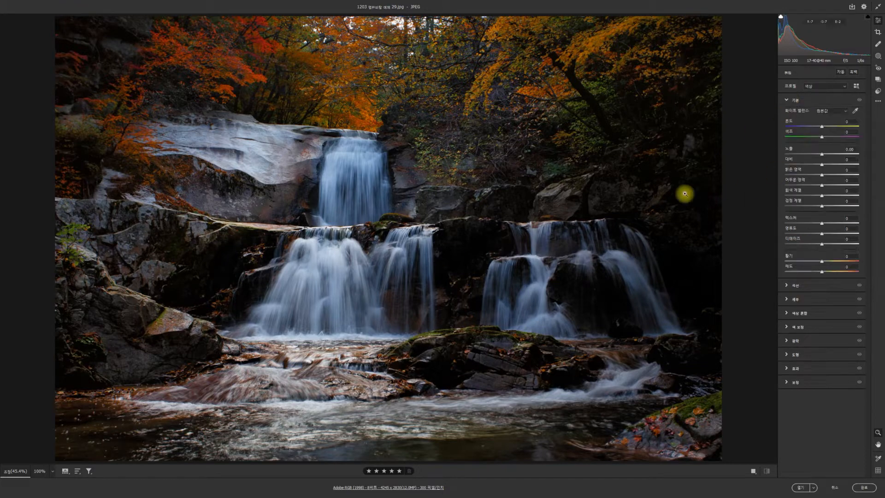
click(801, 488)
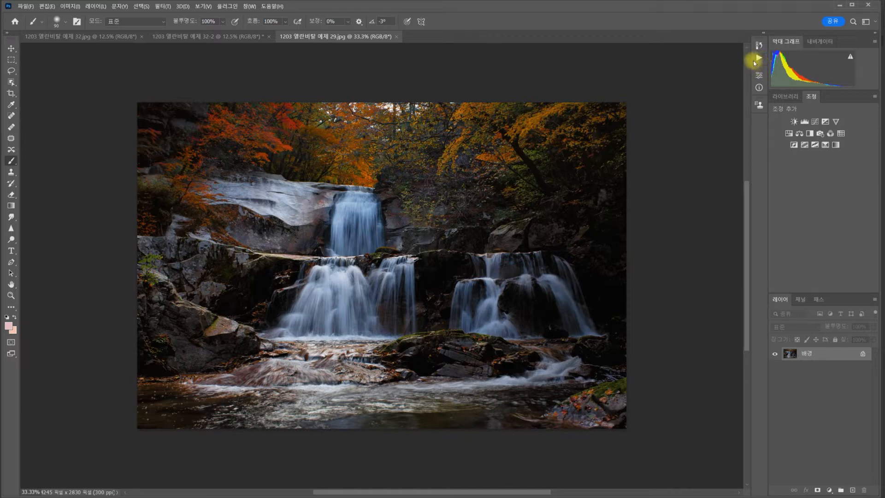
Dock the History and Actions panel group above the Layers panel, and return it to the collapsed icon strip
drag(761, 41, 831, 275)
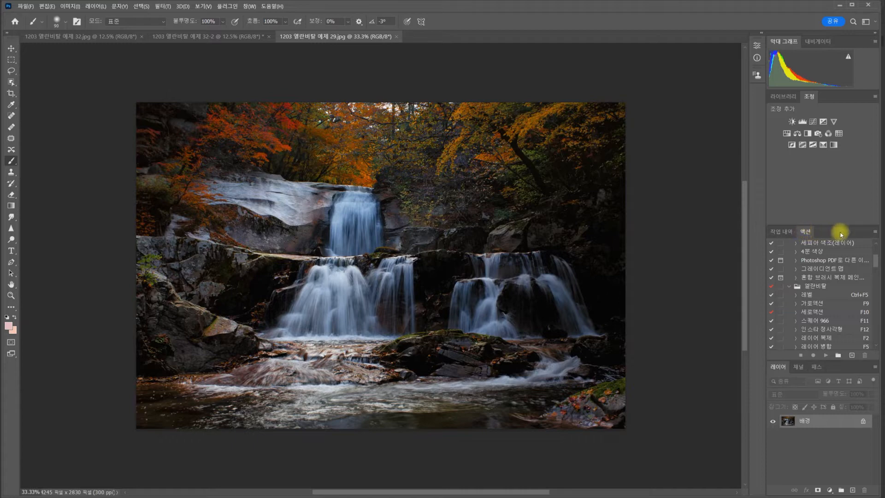
drag(825, 229, 760, 41)
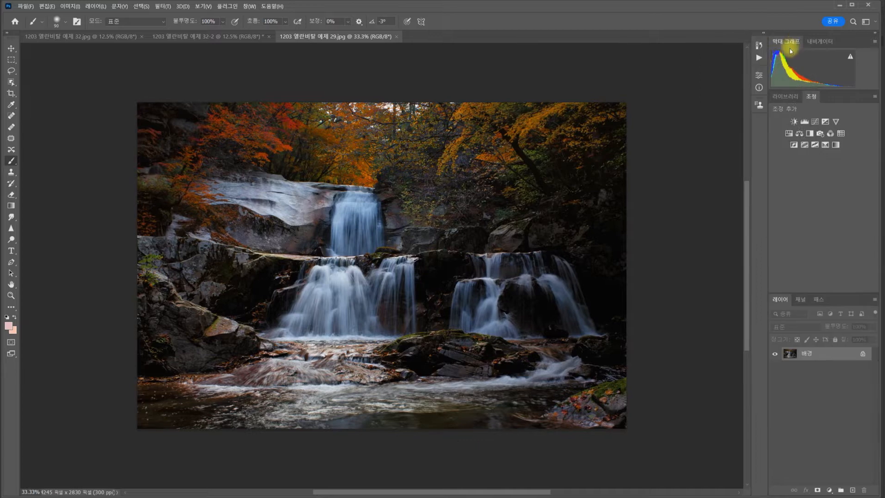
Load the action file 포토샵 수강생 액션 2023 into the Actions panel and shorten the panel slightly
click(758, 57)
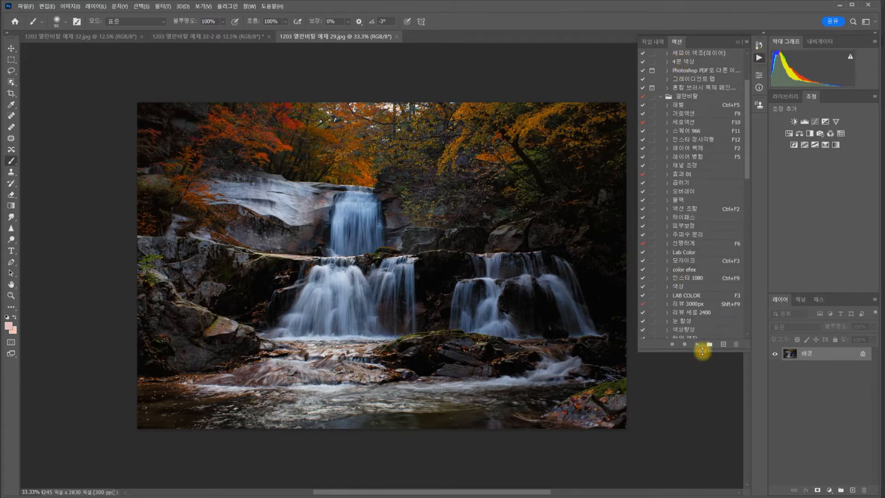
drag(701, 350, 705, 325)
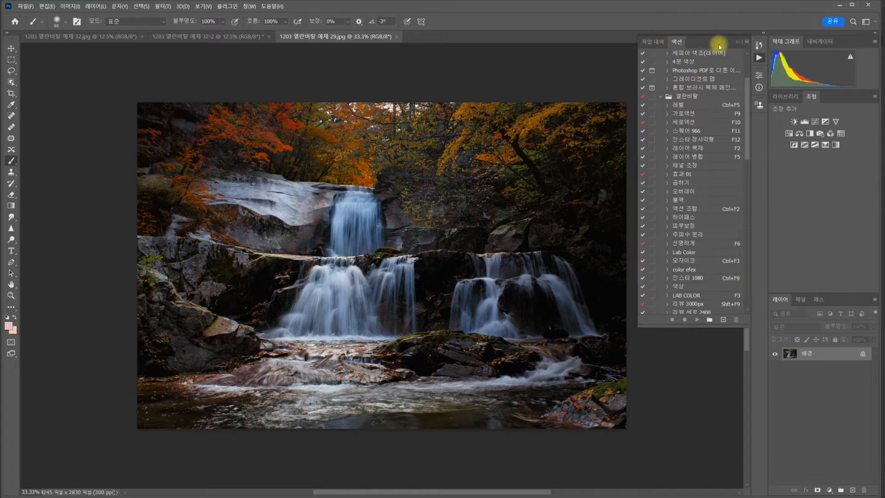
click(747, 46)
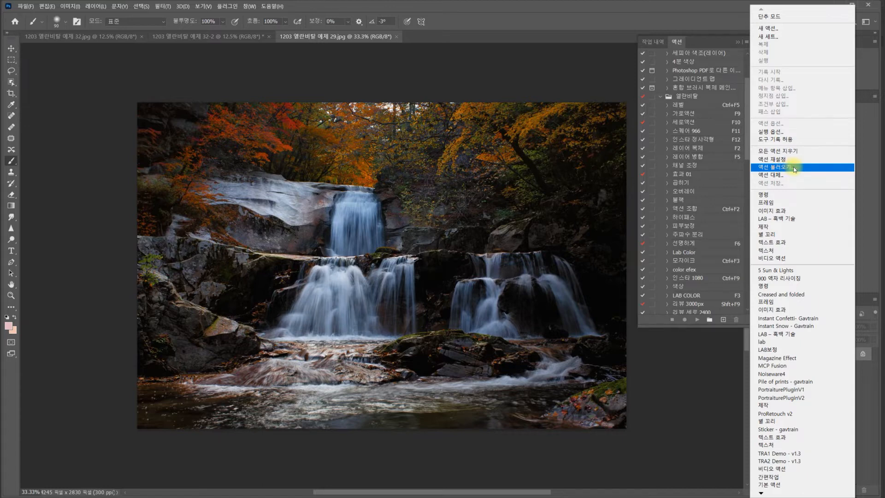
click(794, 169)
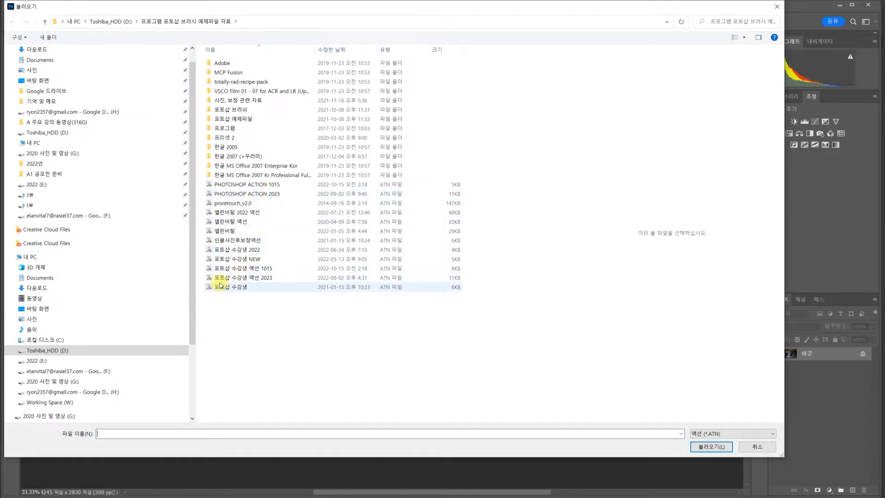
click(268, 278)
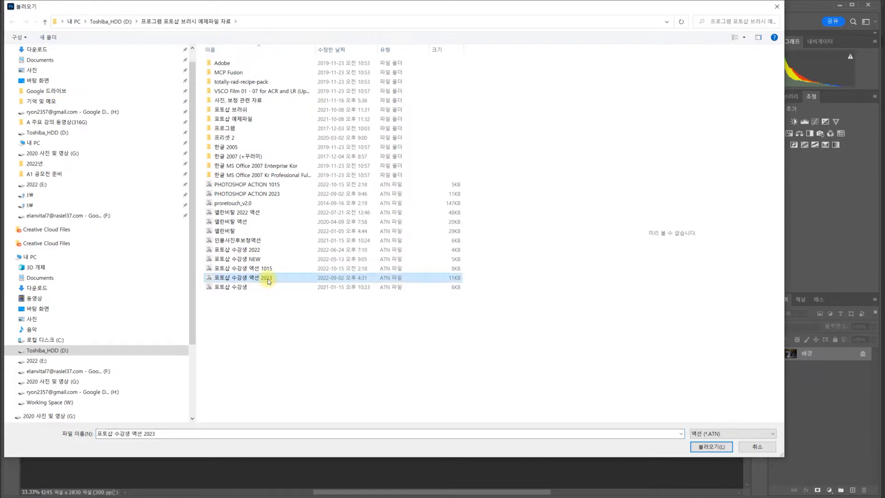
click(709, 447)
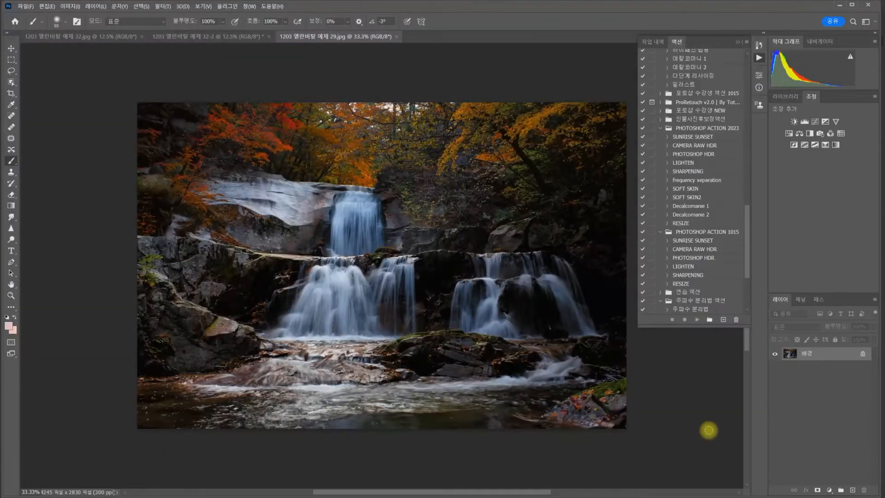
Run the 카메라로우 HDR action from the 포토샵 수강생 액션 set on the waterfall photo
scroll(712, 225, down, 2)
scroll(712, 226, down, 3)
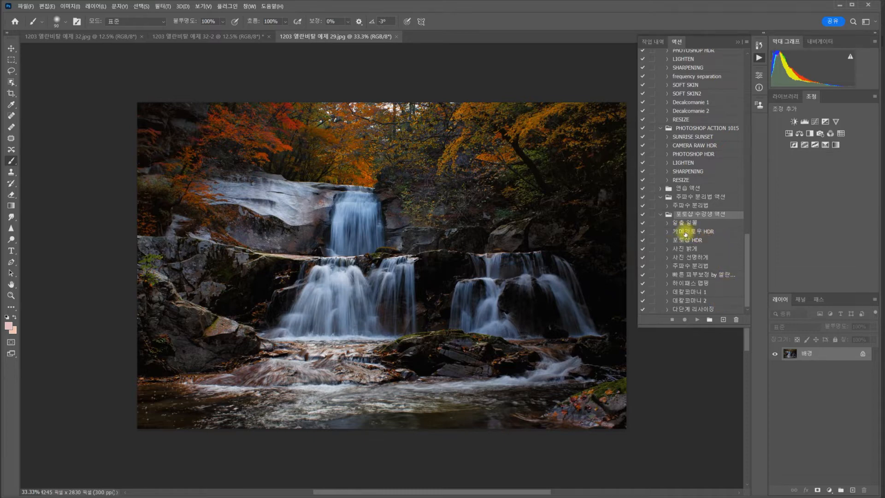
click(685, 232)
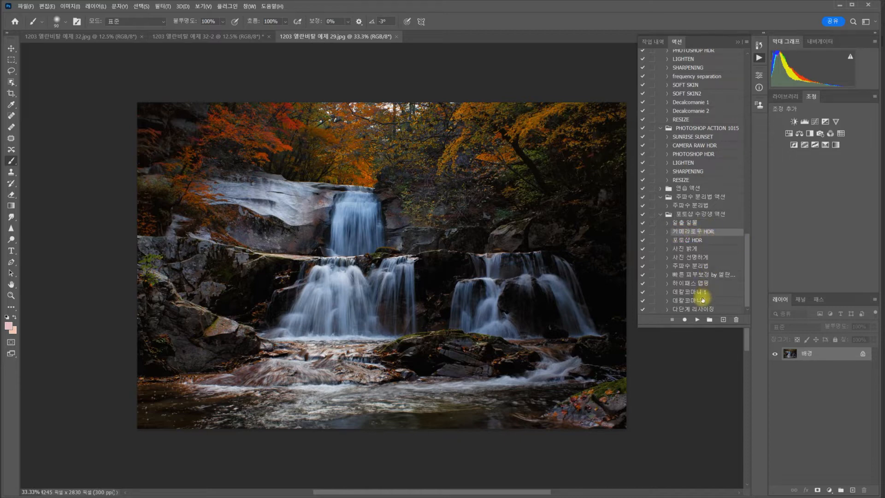
click(697, 320)
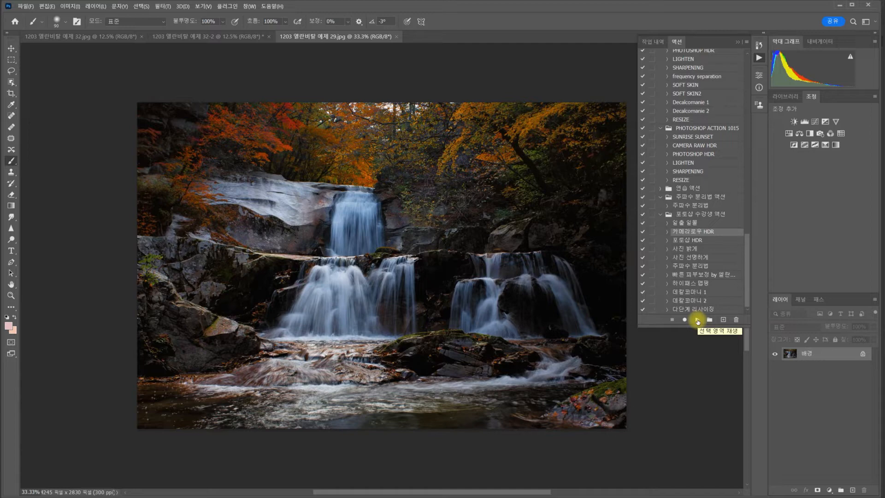
click(697, 320)
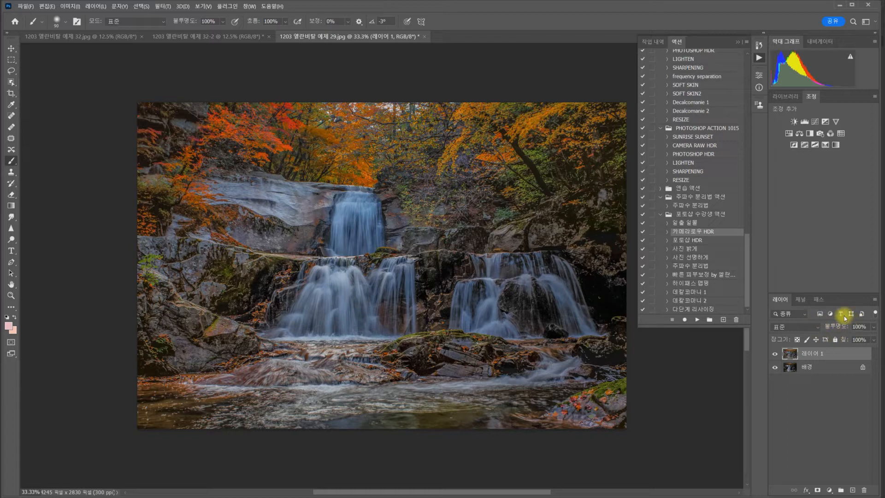
Reduce the HDR layer's opacity to 49% and flatten the image
click(872, 340)
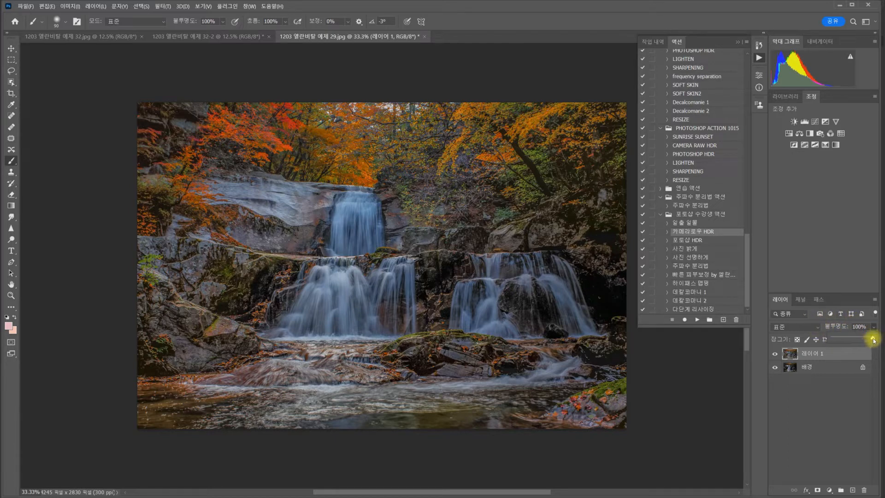
drag(872, 339, 824, 340)
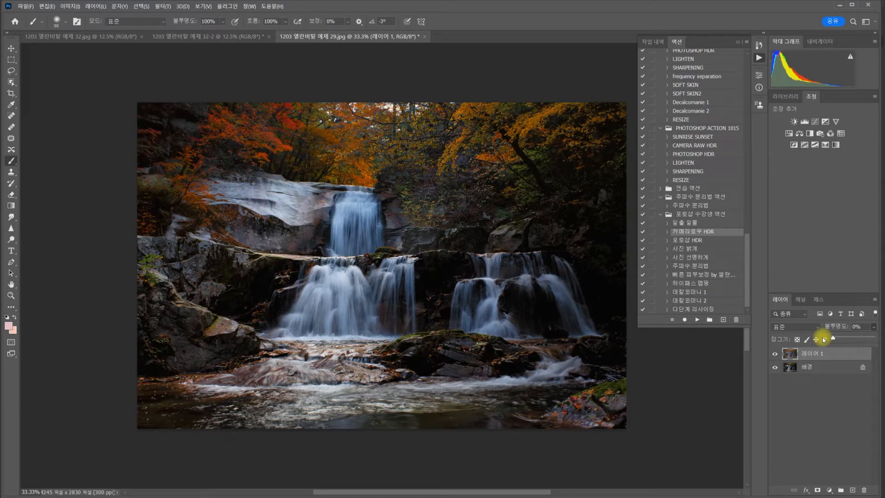
drag(824, 340, 853, 343)
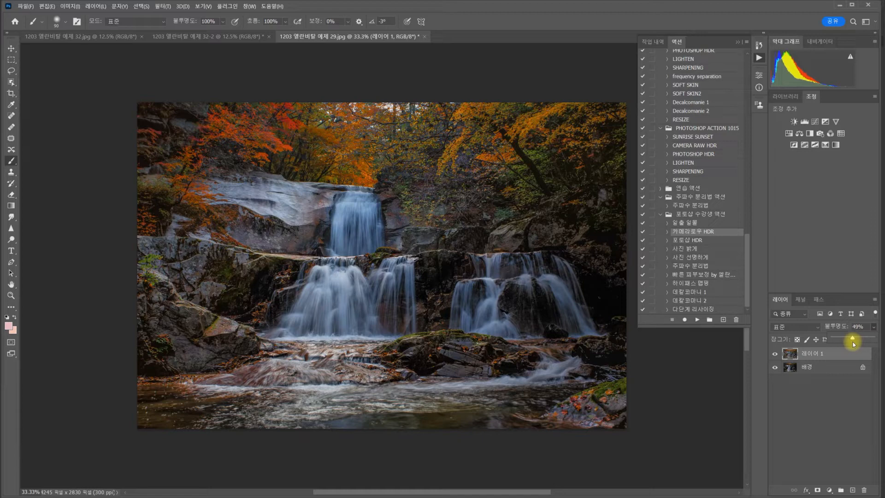
right_click(847, 352)
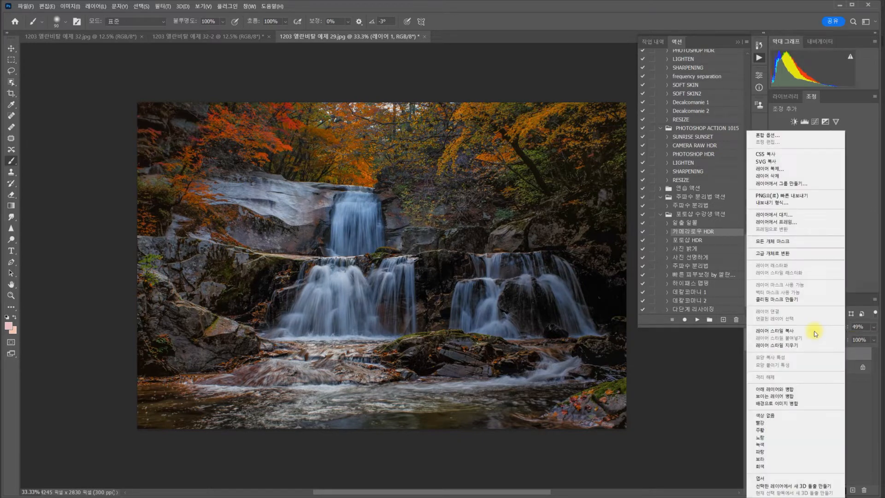
click(781, 403)
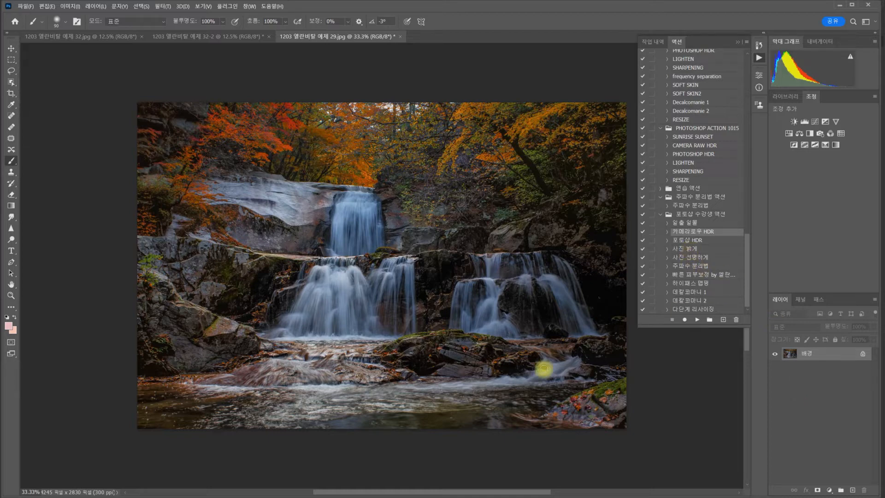
Run the 사진 밝게 action and flatten its layer into the photo at 51% opacity
click(687, 251)
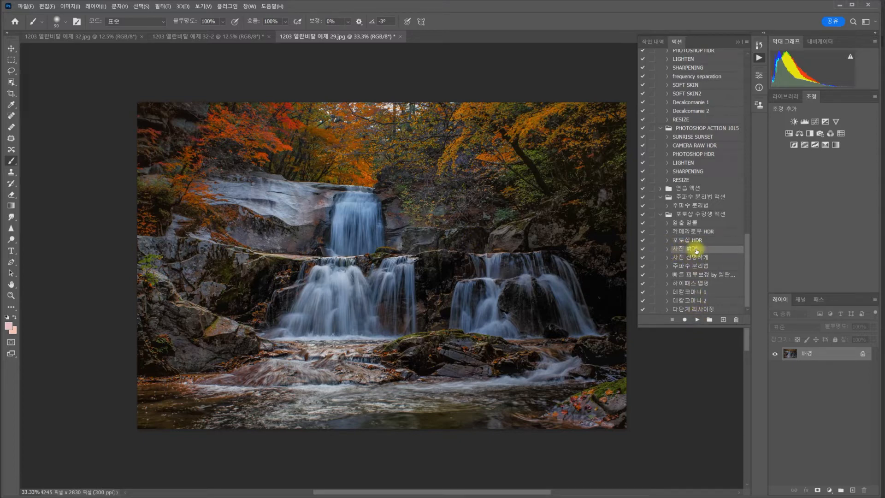
click(696, 320)
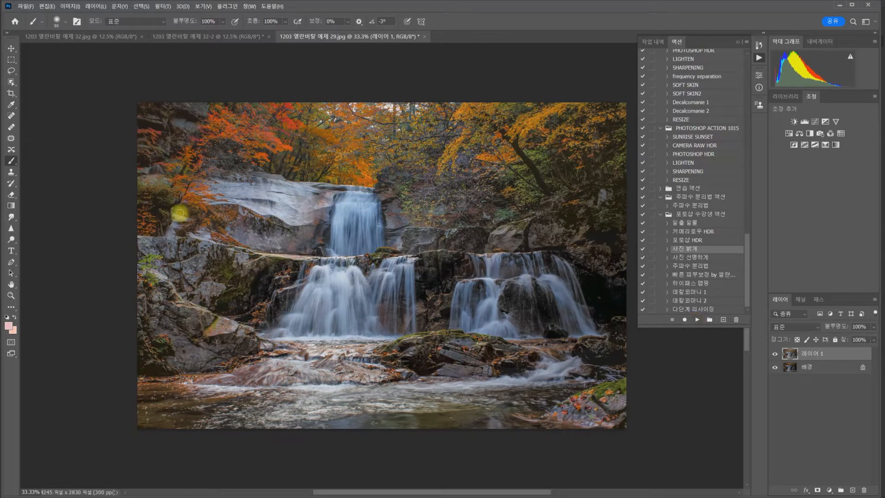
click(873, 326)
drag(871, 337, 854, 345)
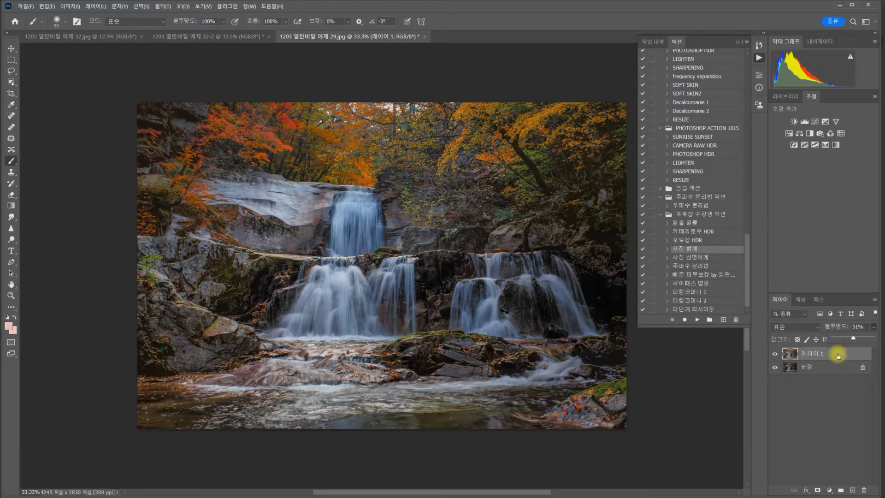
right_click(839, 353)
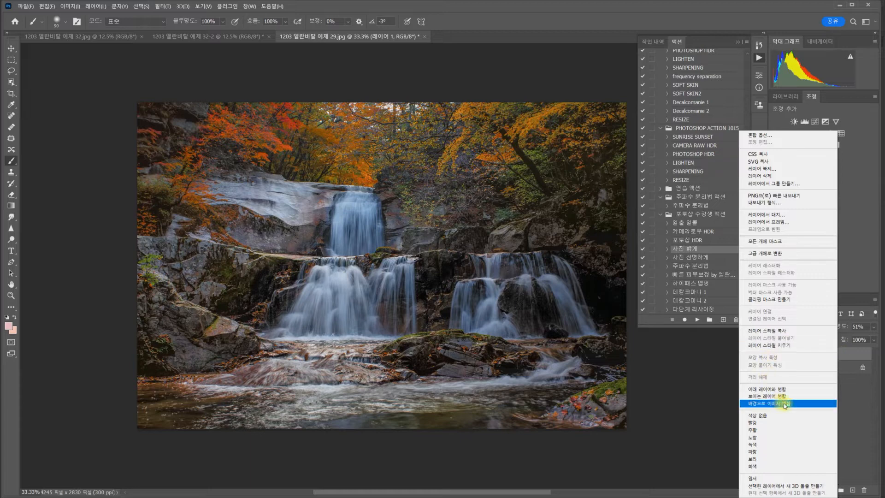
click(777, 404)
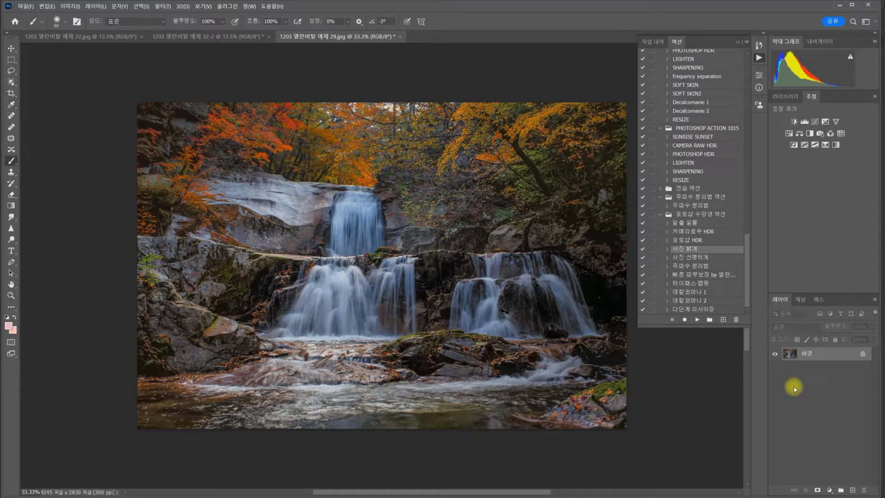
Revert the waterfall photo to its 열기 state in the history
click(653, 42)
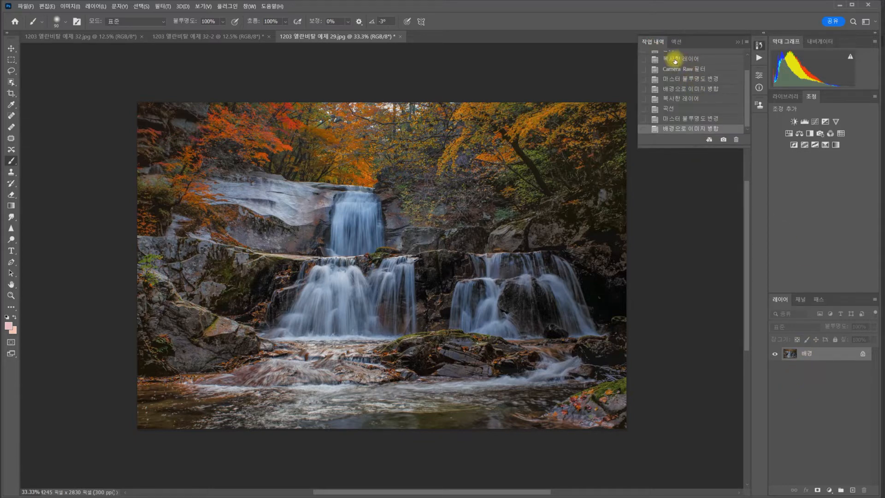
scroll(685, 99, up, 2)
click(673, 68)
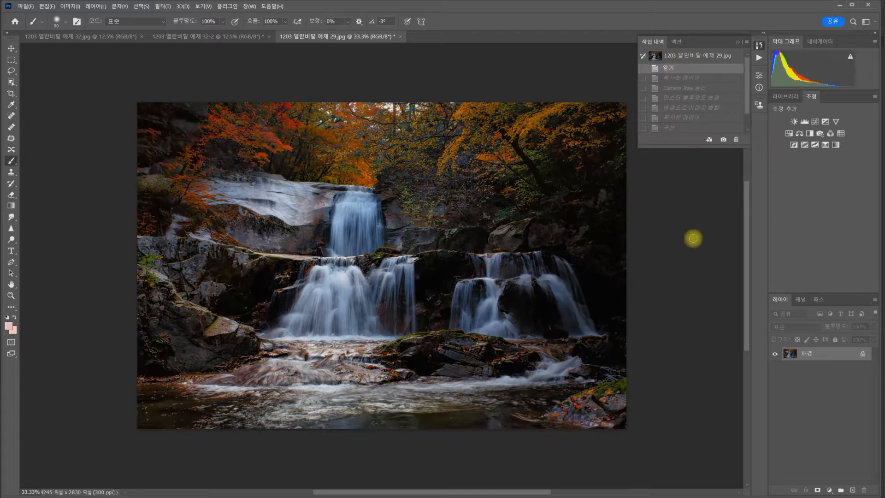
Run the 카메라로우 HDR action on the reverted photo, try its layer at 54% opacity, and return the opacity to 100%
click(758, 59)
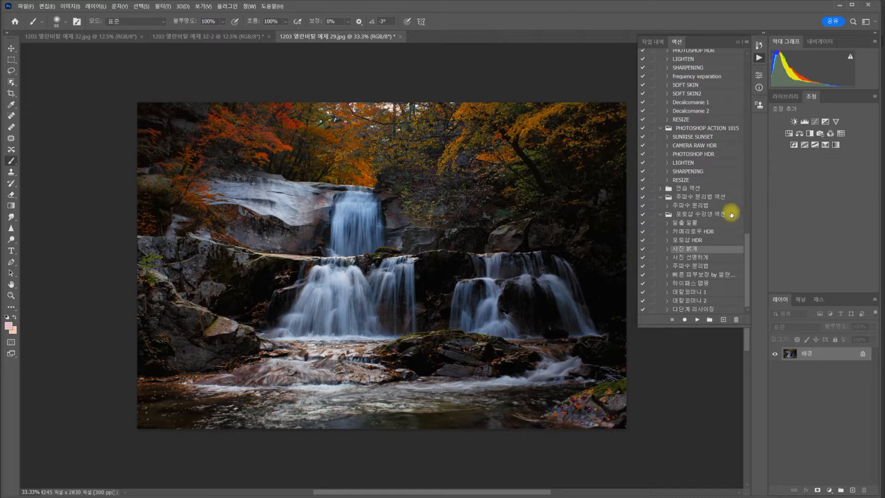
click(693, 233)
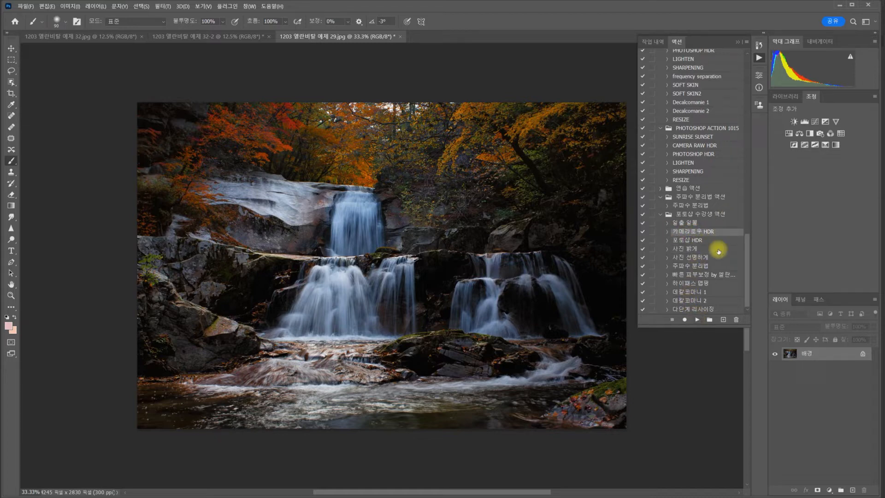
click(698, 319)
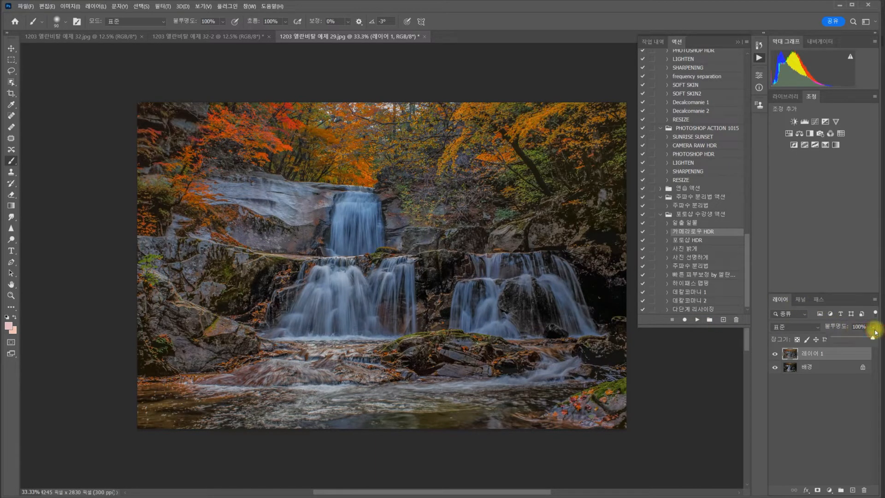
drag(876, 331, 856, 343)
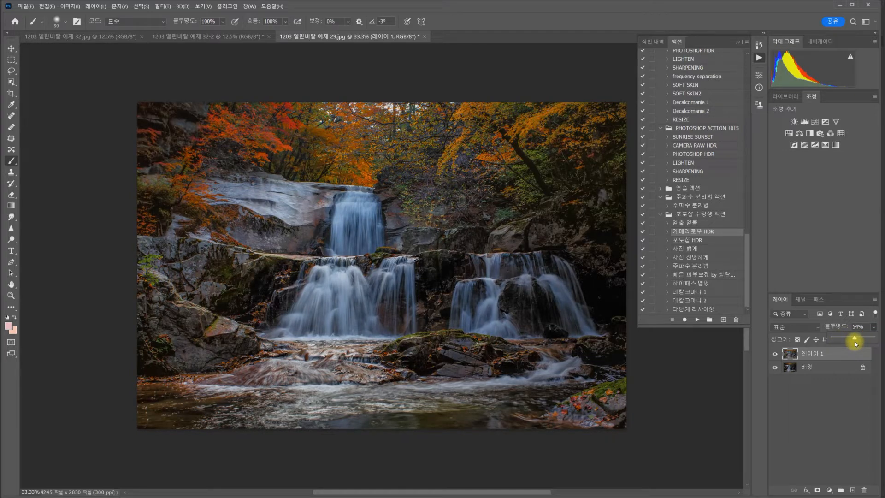
drag(855, 343, 879, 339)
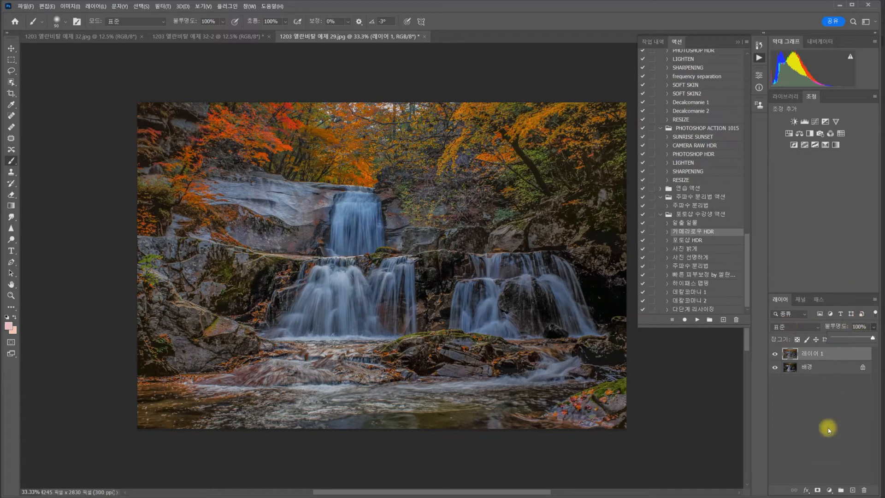
Shrink the Photoshop window in width and height so the desktop is exposed beside and below it
click(852, 5)
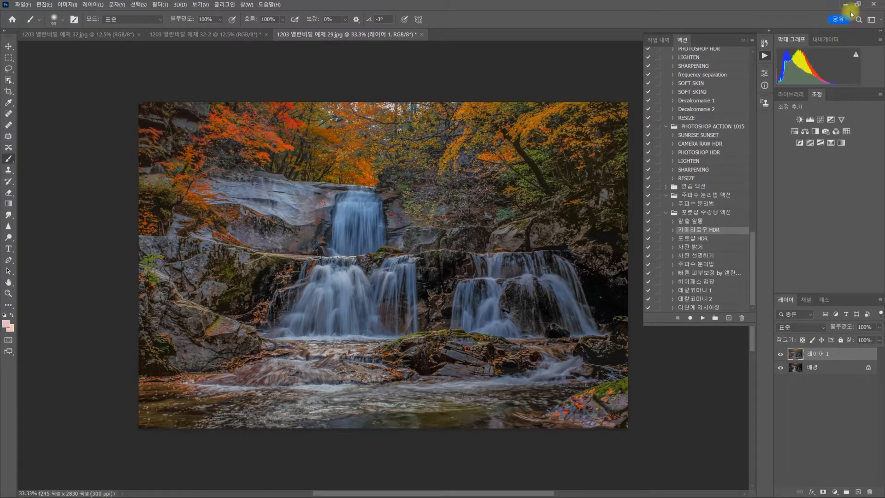
click(858, 6)
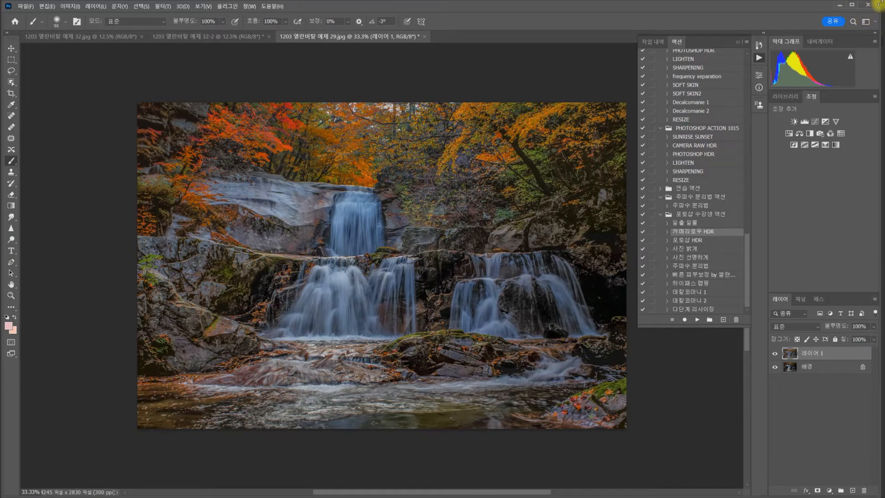
click(881, 5)
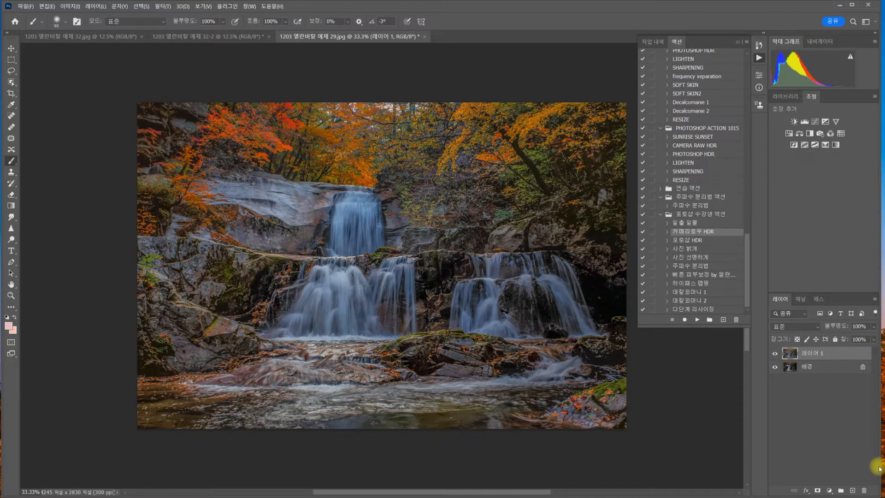
drag(879, 467, 852, 430)
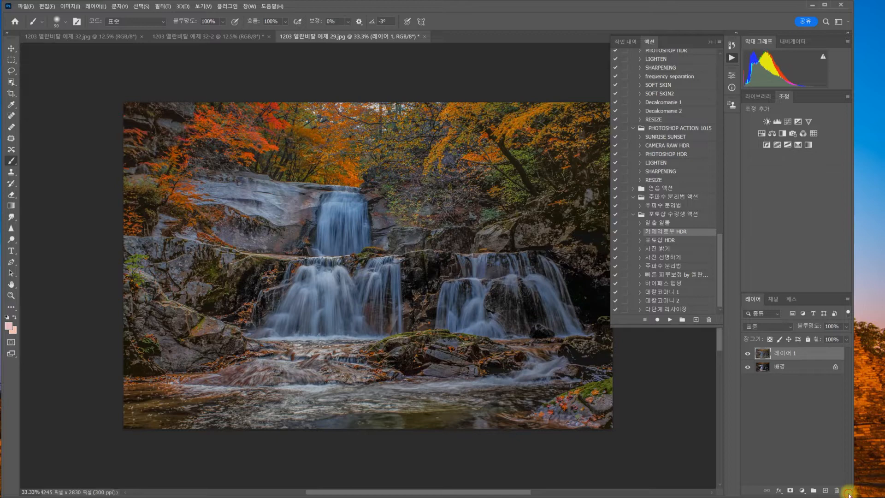
drag(849, 494, 837, 470)
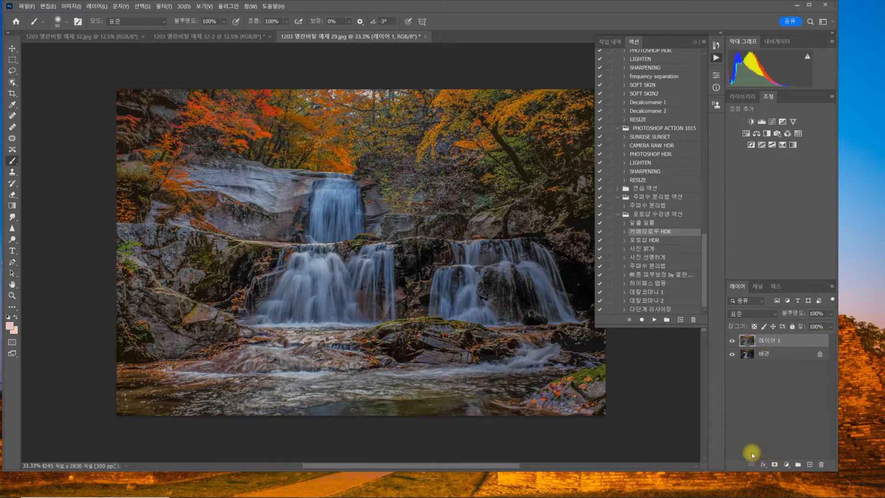
Add a layer mask to the HDR layer and invert the mask to black
click(774, 465)
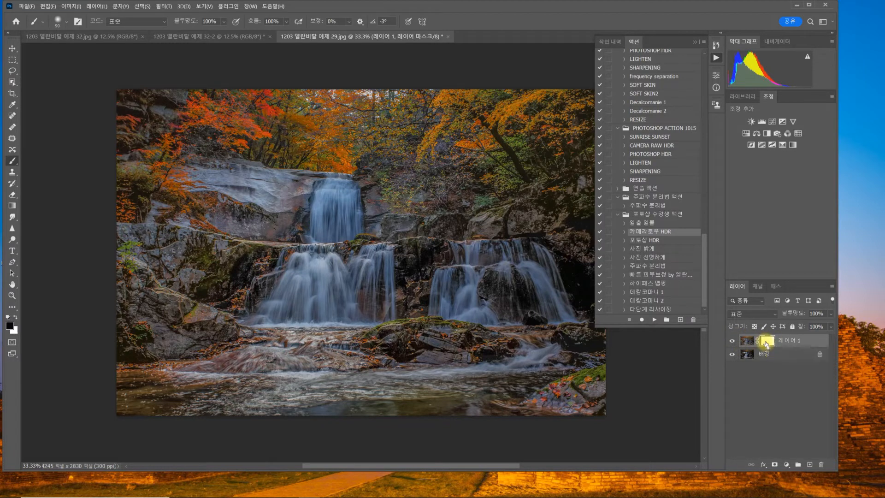
key(ctrl+i)
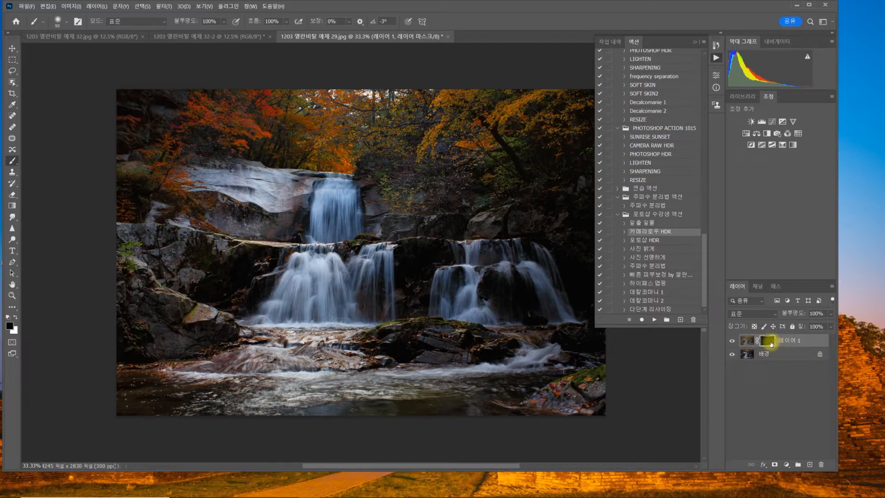
key(ctrl+i)
key(ctrl+i)
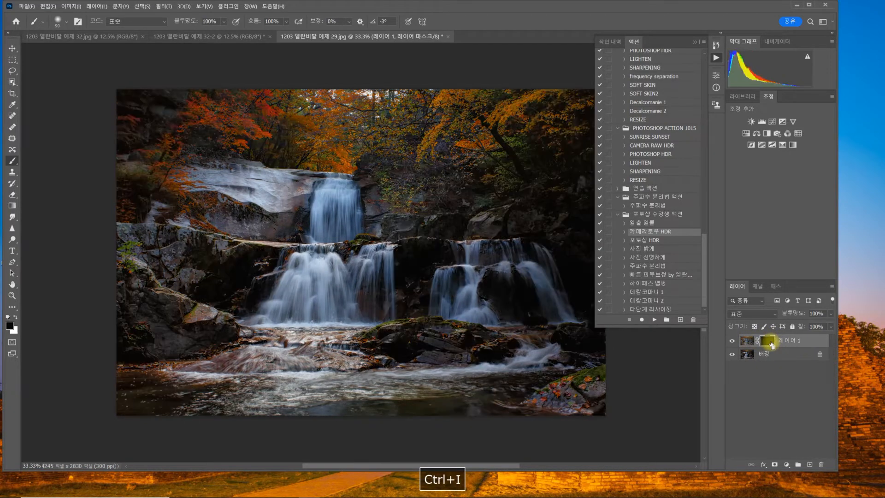
Step back in the history to the 마스터 불투명도 변경 state, removing the HDR layer's mask
click(611, 41)
click(639, 98)
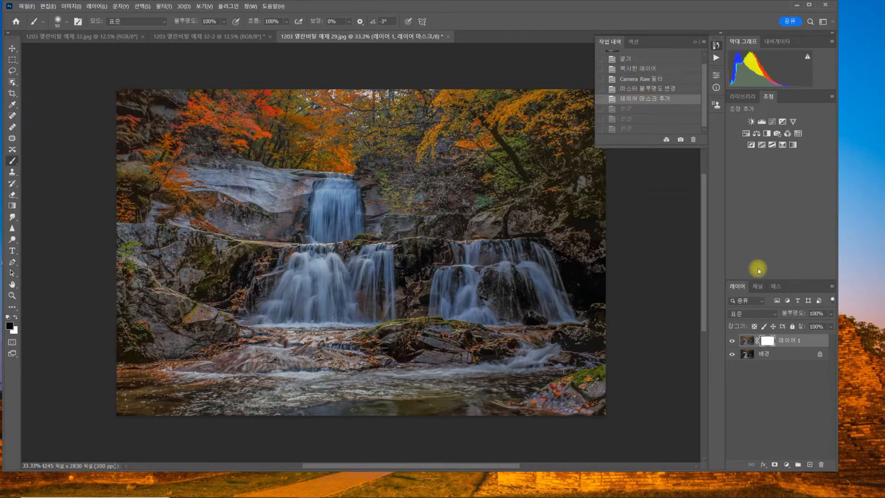
click(643, 88)
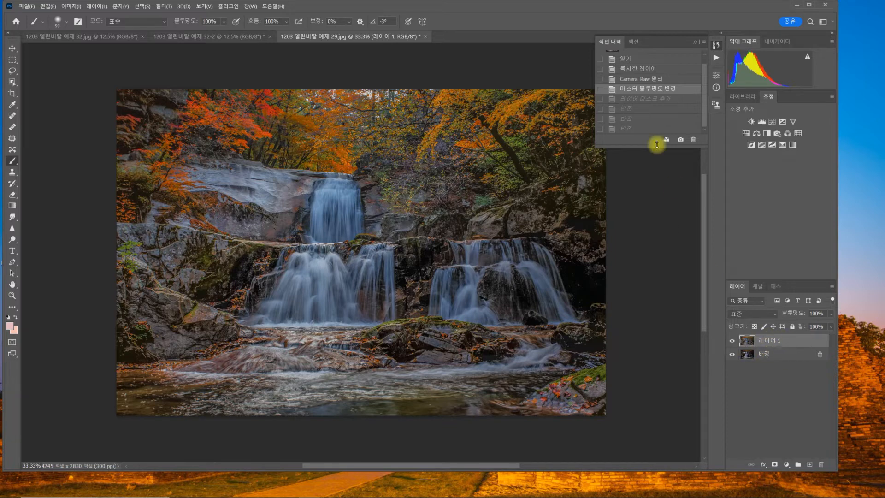
Bring back the action list and add a black, hide-all layer mask directly to the HDR layer
click(636, 42)
click(642, 232)
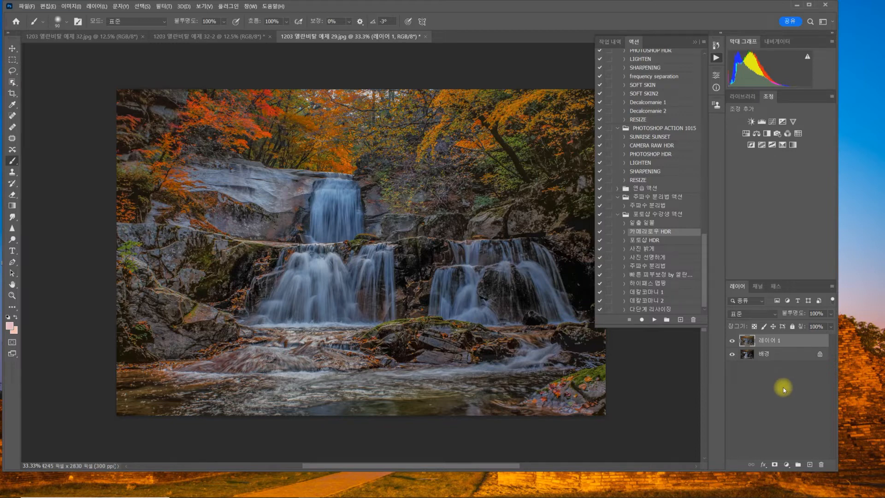
alt+click(774, 465)
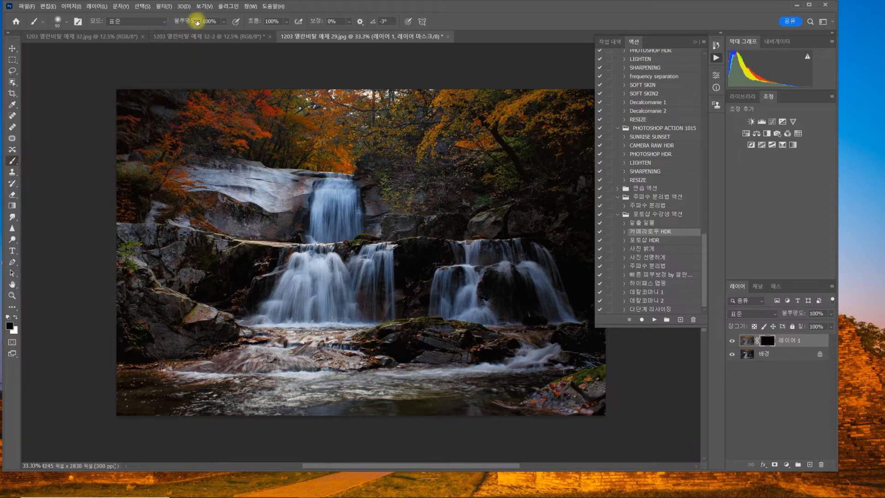
Set the brush opacity to 30% and choose the 부드러운 원 brush tip
click(203, 21)
text(30)
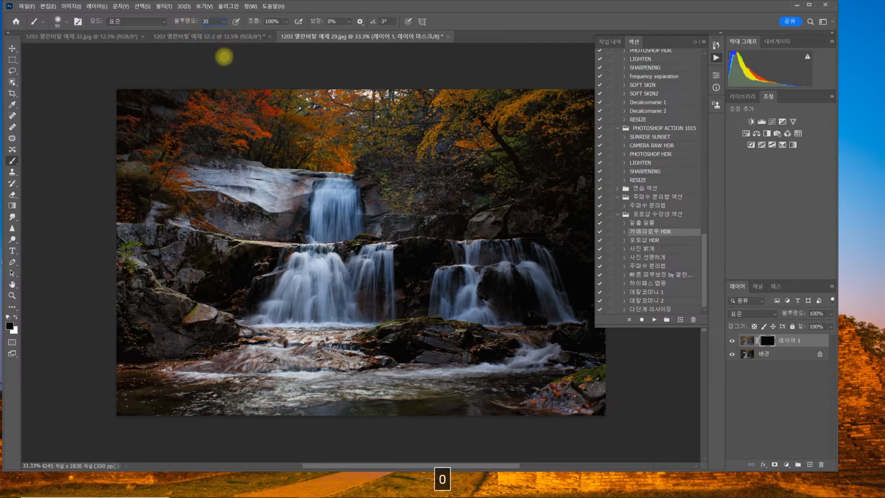
key(Return)
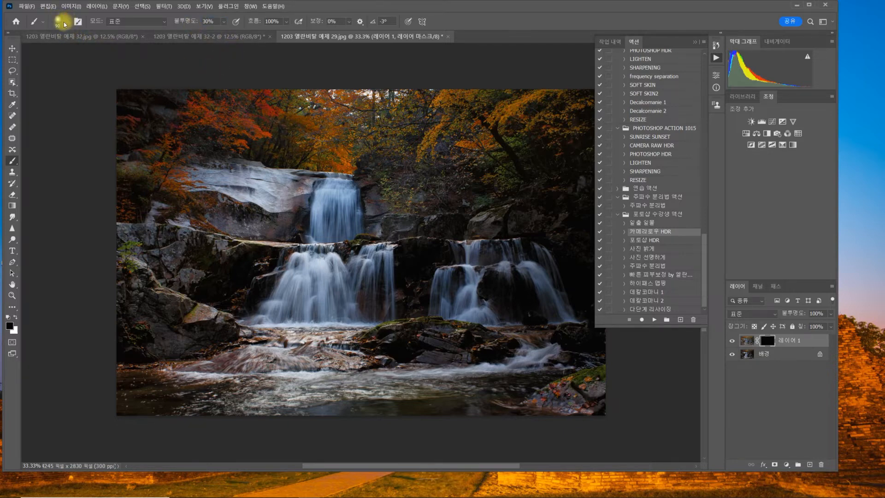
click(65, 23)
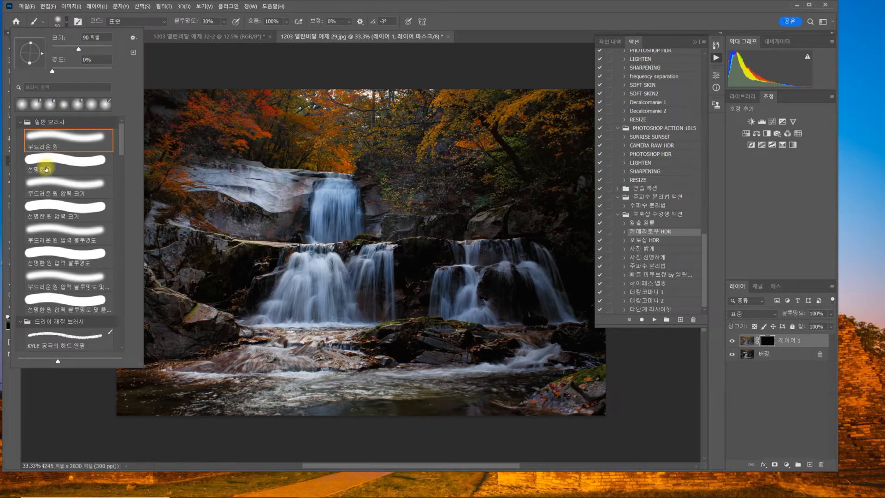
click(64, 134)
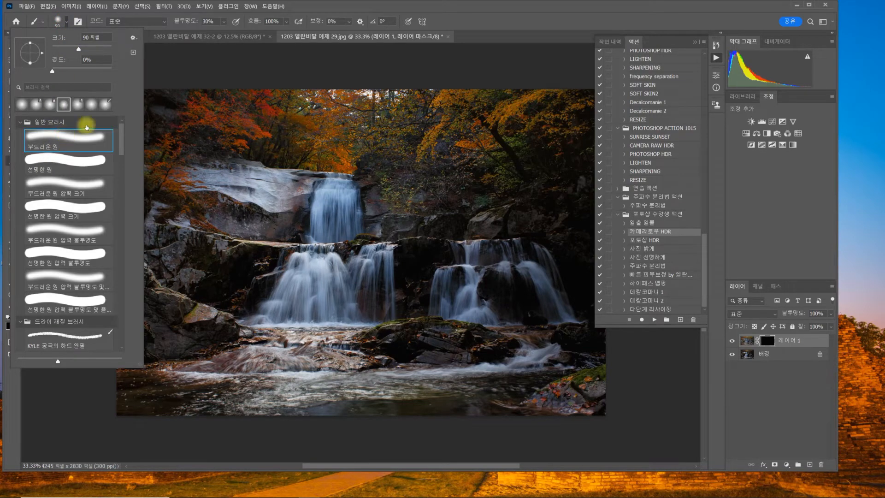
click(471, 43)
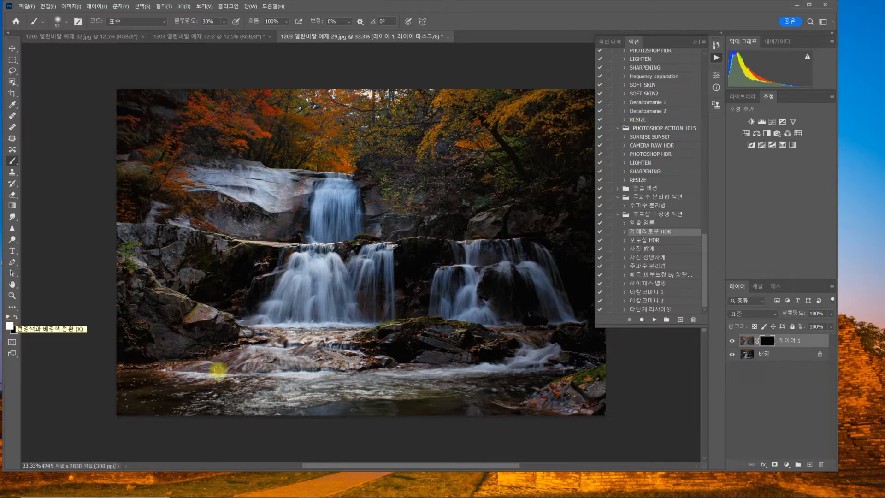
Paint the HDR layer's mask in white over the foliage and dark rocks, using a brush sized between 500 and 700 px
key(x)
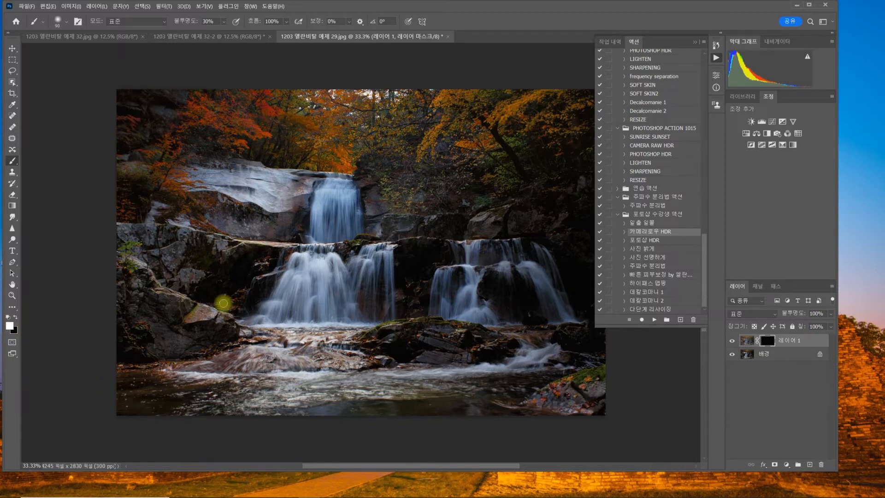
key(bracketright)
key(bracketright)
key(bracketright)
key(bracketright)
key(bracketright)
key(bracketright)
key(bracketright)
key(bracketright)
key(bracketright)
key(bracketright)
key(bracketright)
key(bracketright)
key(bracketright)
key(bracketright)
key(bracketright)
key(bracketright)
key(bracketright)
key(bracketright)
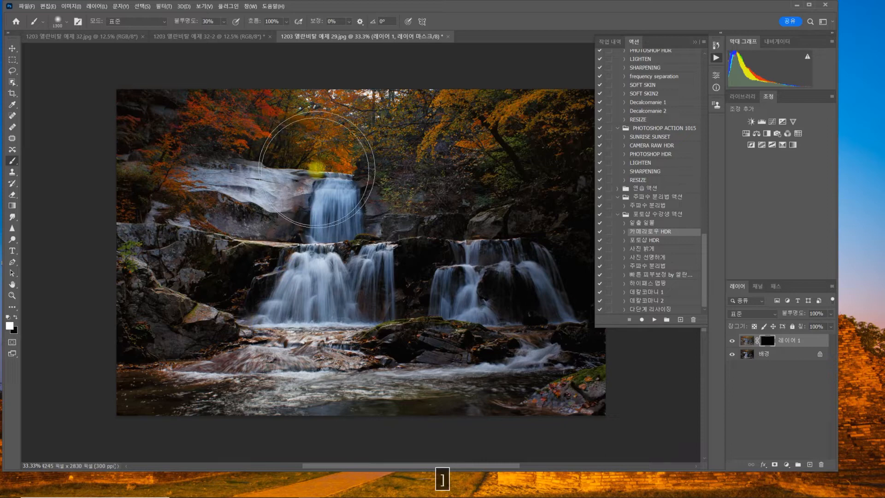
key(bracketleft)
key(bracketleft)
key(bracketleft)
key(bracketleft)
key(bracketleft)
key(bracketleft)
key(bracketleft)
key(bracketleft)
key(bracketright)
key(bracketright)
key(bracketright)
key(bracketright)
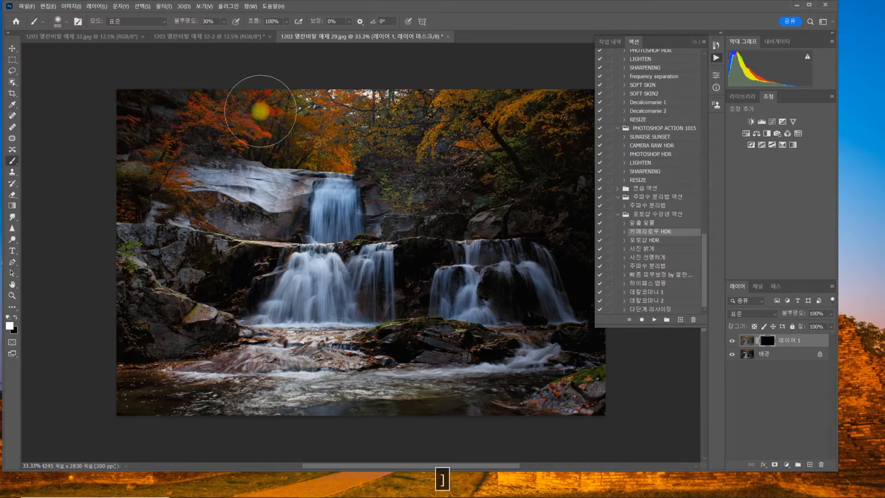
key(bracketleft)
key(bracketleft)
key(bracketleft)
key(bracketleft)
key(bracketleft)
key(bracketright)
key(bracketleft)
key(bracketleft)
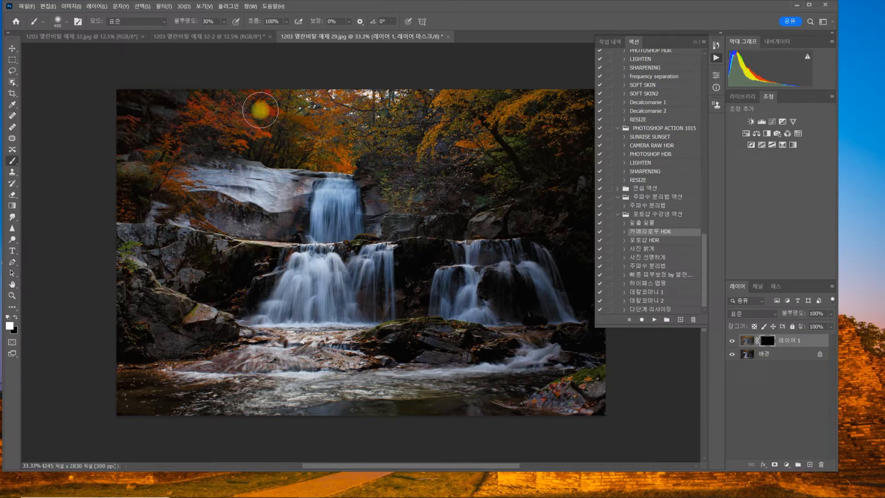
key(bracketleft)
key(bracketleft)
key(bracketleft)
key(bracketright)
key(bracketright)
key(bracketright)
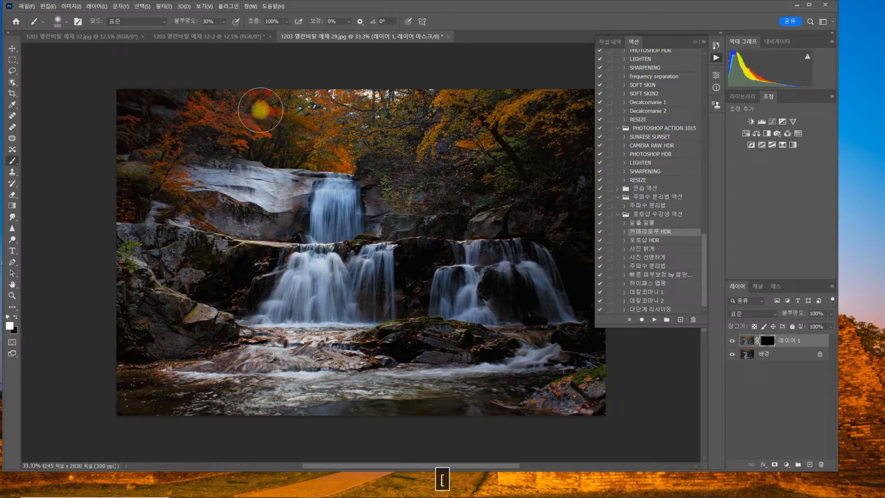
mouse_move(199, 125)
mouse_down()
mouse_move(169, 164)
mouse_move(190, 232)
mouse_move(179, 186)
mouse_move(247, 124)
mouse_move(338, 143)
mouse_move(327, 110)
mouse_move(345, 102)
mouse_move(414, 117)
mouse_move(559, 107)
mouse_move(481, 131)
mouse_move(554, 121)
mouse_move(568, 131)
mouse_move(472, 124)
mouse_move(573, 116)
mouse_move(550, 105)
mouse_move(466, 129)
mouse_move(481, 113)
mouse_move(292, 133)
mouse_move(318, 142)
mouse_move(301, 125)
mouse_move(211, 119)
mouse_move(247, 114)
mouse_move(276, 142)
mouse_move(435, 130)
mouse_move(226, 123)
mouse_move(160, 183)
mouse_move(227, 106)
mouse_move(369, 128)
mouse_move(598, 265)
mouse_move(576, 327)
mouse_move(255, 289)
mouse_move(269, 300)
mouse_move(247, 275)
mouse_move(219, 305)
mouse_move(247, 269)
mouse_move(233, 265)
mouse_move(481, 437)
mouse_move(428, 341)
mouse_move(459, 347)
mouse_move(397, 344)
mouse_move(521, 362)
mouse_move(590, 394)
mouse_move(576, 386)
mouse_move(515, 398)
mouse_move(529, 406)
mouse_move(626, 380)
mouse_move(539, 412)
mouse_move(669, 380)
mouse_move(561, 404)
mouse_move(576, 401)
mouse_move(578, 385)
mouse_move(335, 185)
mouse_move(606, 434)
mouse_move(545, 394)
mouse_move(575, 374)
mouse_move(436, 128)
mouse_move(411, 104)
mouse_move(180, 146)
mouse_move(544, 236)
mouse_move(639, 399)
mouse_move(658, 375)
mouse_up()
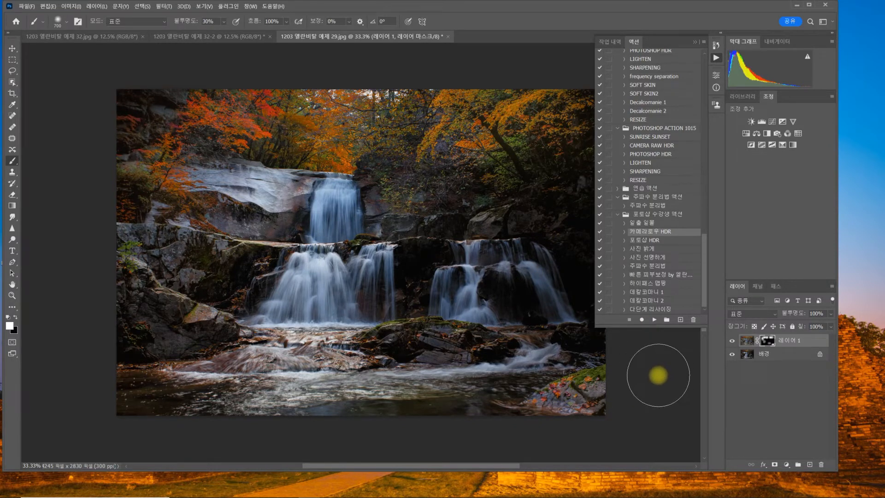
Compare the photo with and without the masked HDR layer, and flatten the image into the background
click(732, 343)
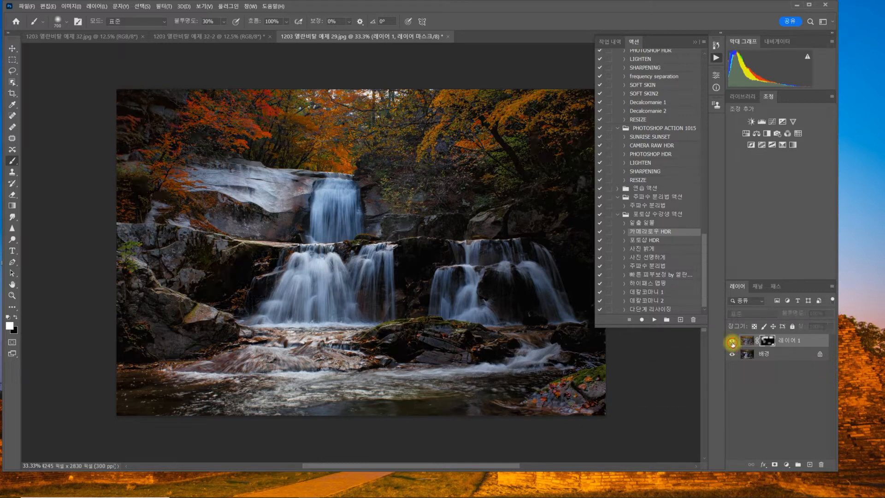
click(732, 342)
click(732, 343)
click(732, 342)
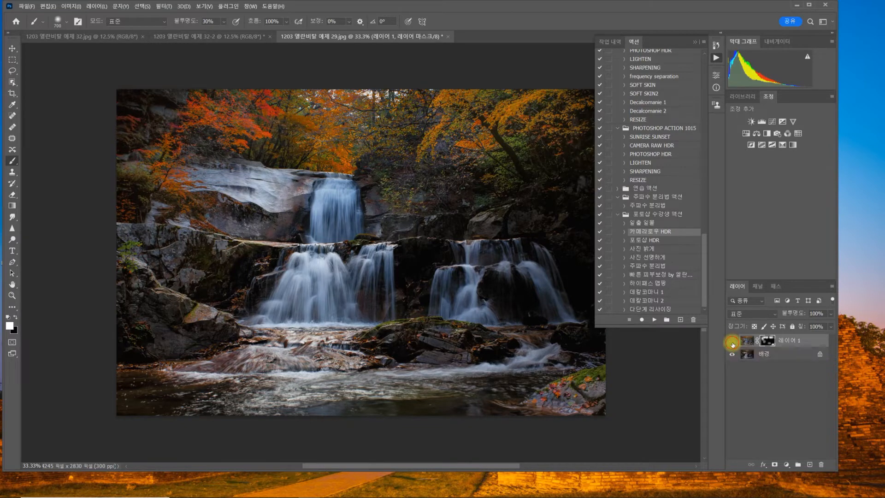
click(732, 342)
click(732, 343)
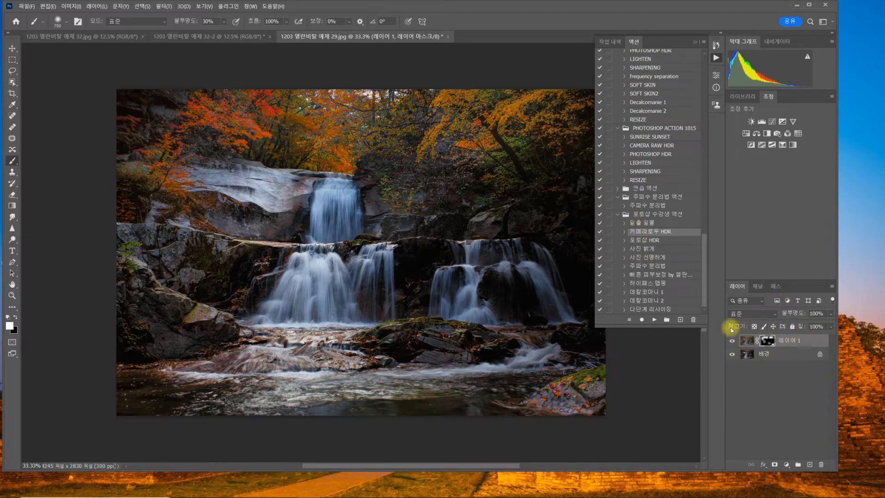
right_click(809, 344)
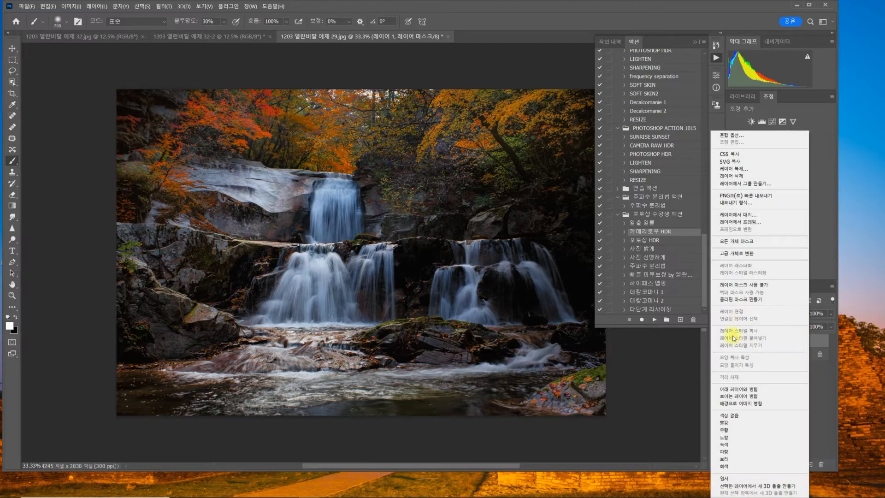
click(751, 406)
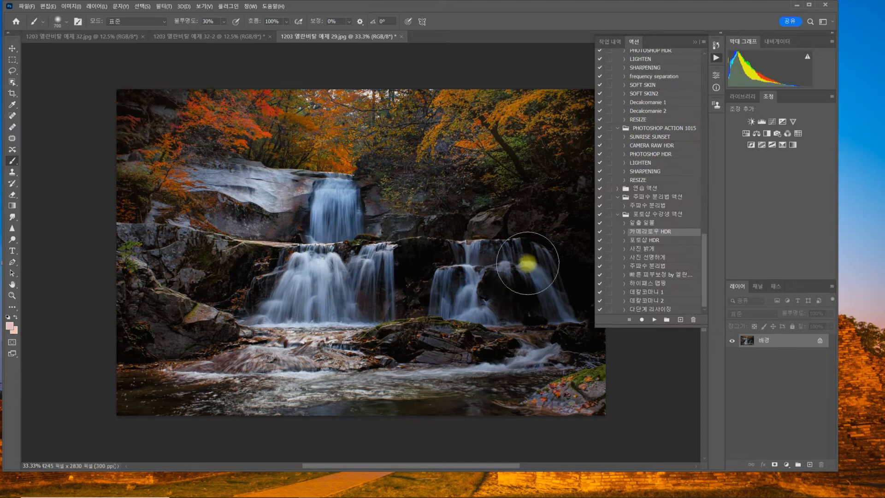
Run the 사진 밝게 action on the flattened photo and hide its layer with a black mask
click(644, 249)
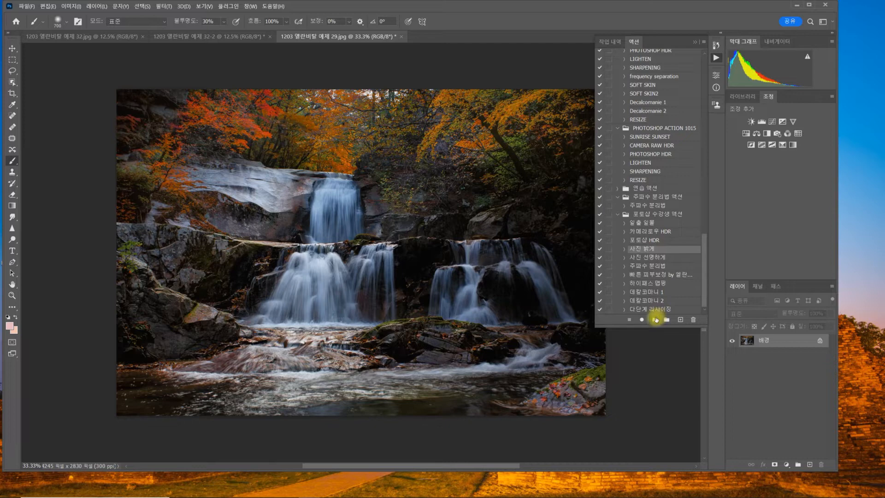
click(655, 320)
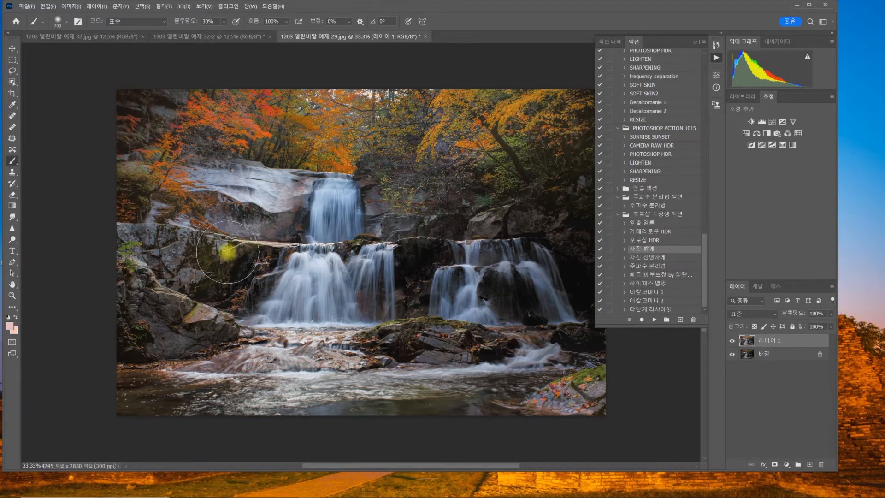
alt+click(774, 464)
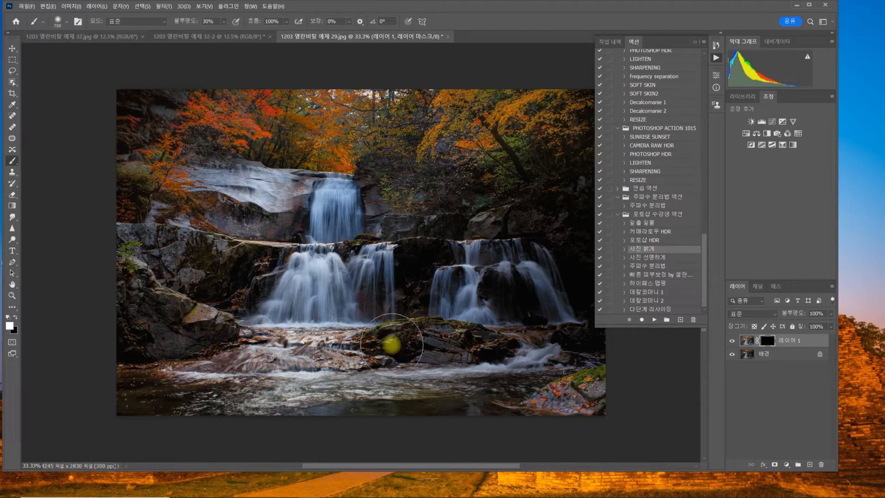
Paint the brightening layer's mask in white over the waterfalls and stream, and compare the photo with and without that layer
mouse_move(392, 343)
mouse_down()
mouse_move(331, 276)
mouse_move(300, 289)
mouse_move(382, 278)
mouse_move(357, 263)
mouse_move(335, 196)
mouse_move(337, 218)
mouse_move(304, 280)
mouse_move(364, 283)
mouse_move(365, 316)
mouse_move(376, 287)
mouse_move(343, 206)
mouse_move(358, 296)
mouse_move(466, 274)
mouse_move(461, 297)
mouse_move(474, 251)
mouse_move(529, 268)
mouse_move(543, 309)
mouse_move(531, 269)
mouse_move(548, 311)
mouse_move(537, 285)
mouse_move(450, 264)
mouse_move(350, 199)
mouse_move(296, 309)
mouse_move(325, 281)
mouse_move(352, 287)
mouse_move(372, 311)
mouse_move(367, 285)
mouse_move(457, 283)
mouse_move(450, 304)
mouse_move(453, 292)
mouse_move(516, 282)
mouse_move(540, 322)
mouse_move(522, 271)
mouse_move(473, 265)
mouse_move(523, 320)
mouse_move(532, 351)
mouse_move(517, 363)
mouse_move(447, 370)
mouse_move(538, 352)
mouse_move(527, 275)
mouse_move(527, 305)
mouse_move(475, 286)
mouse_move(378, 275)
mouse_move(365, 287)
mouse_move(345, 262)
mouse_move(327, 201)
mouse_move(307, 282)
mouse_move(561, 343)
mouse_up()
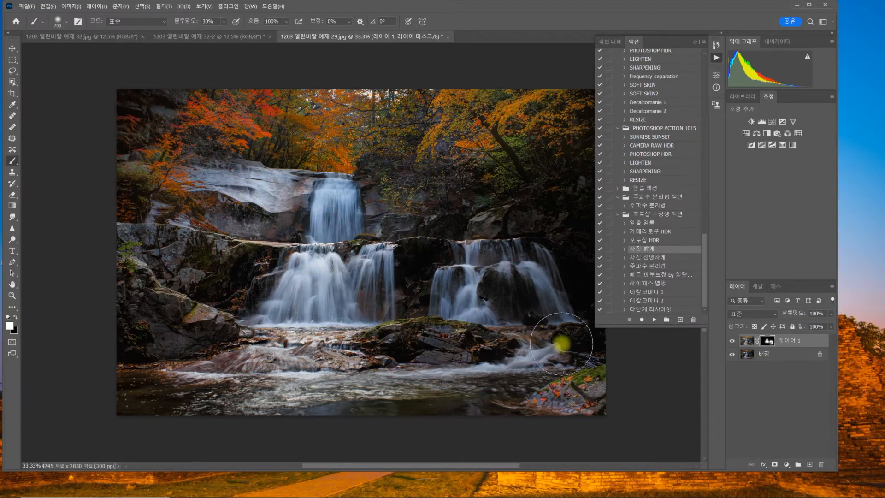
click(731, 340)
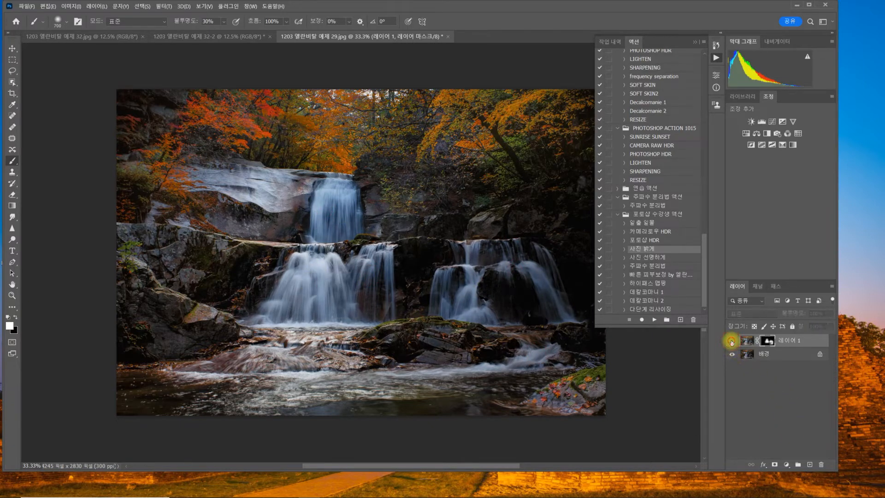
click(731, 341)
click(731, 340)
click(731, 341)
click(731, 341)
click(731, 341)
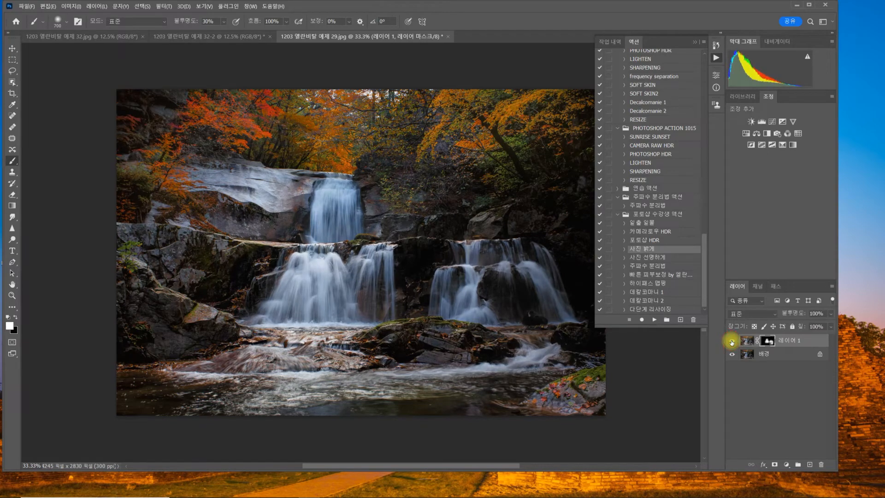
click(731, 341)
click(731, 341)
click(732, 341)
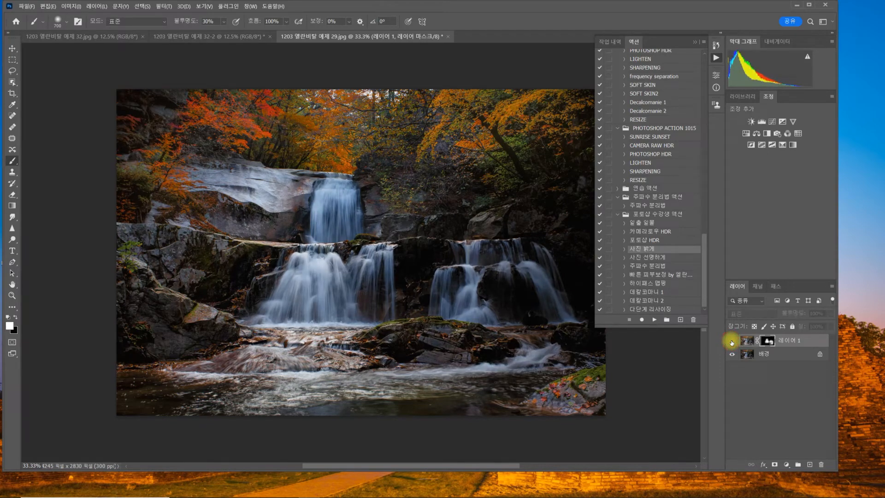
click(731, 341)
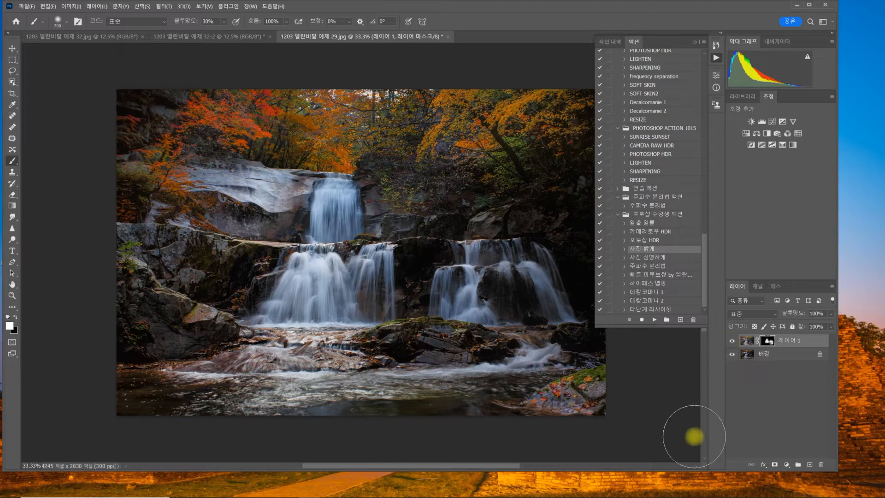
Flatten the brightening layer into the background and collapse the action list
right_click(804, 339)
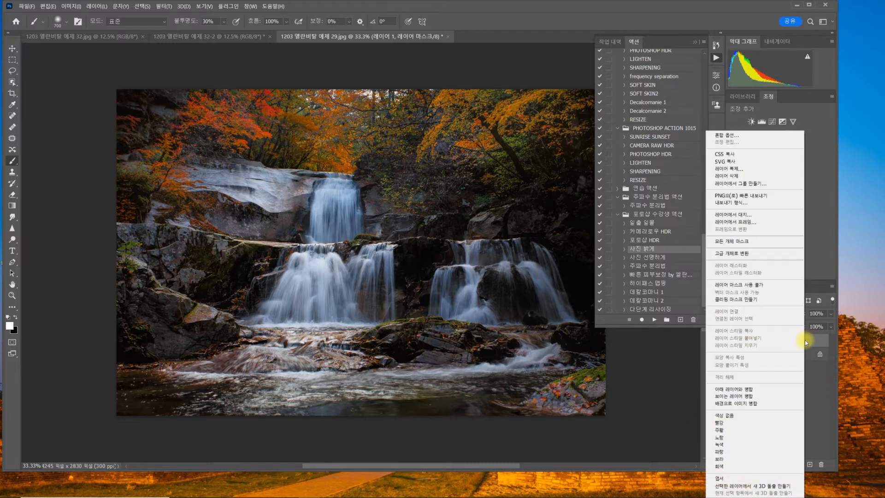
click(745, 403)
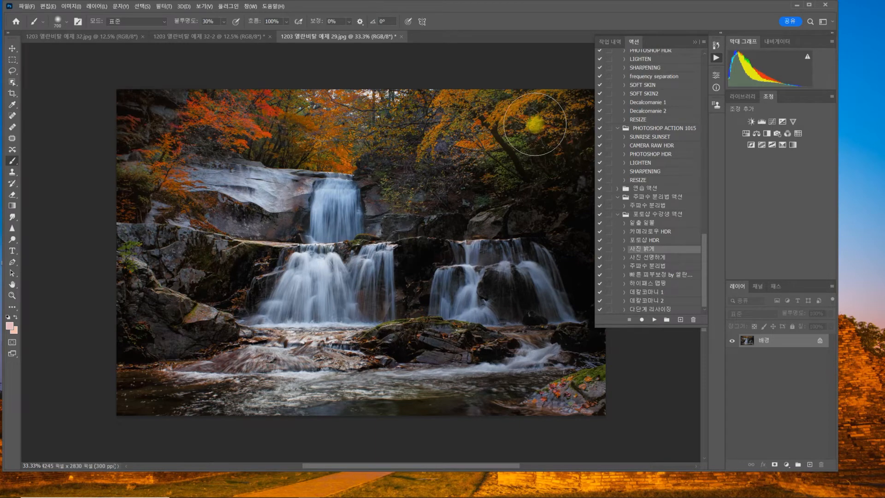
click(693, 43)
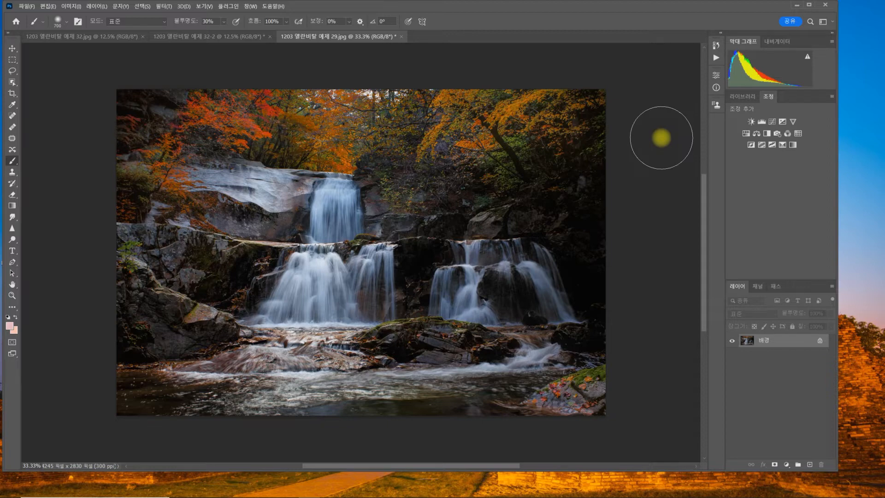
Open the Camera Raw filter and raise the autumn leaves' saturation with the targeted adjustment, setting reds to +4 and oranges to +25
click(163, 6)
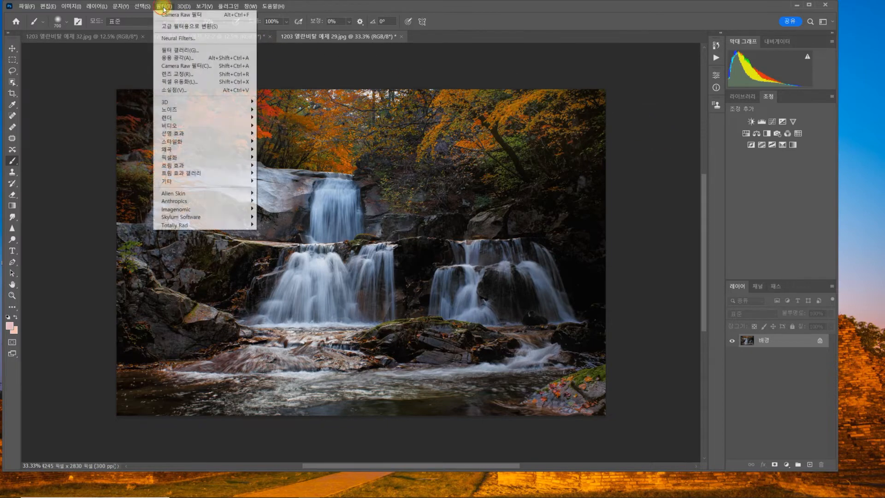
click(210, 67)
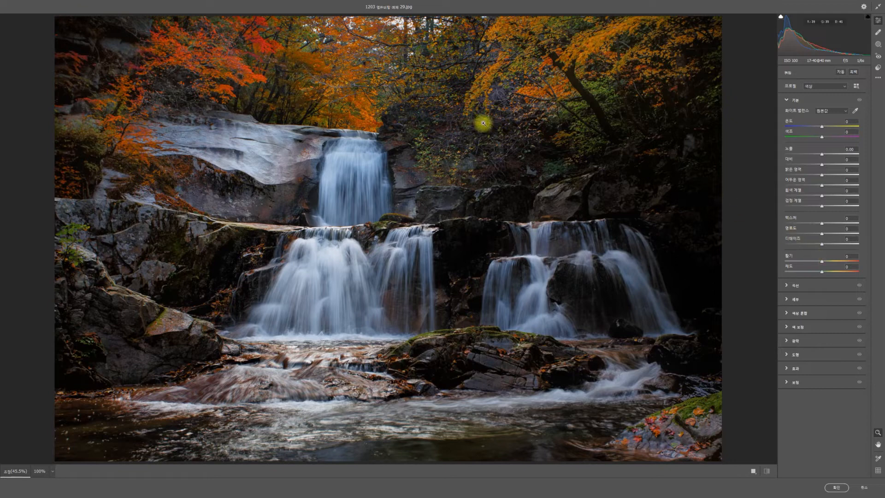
key(t)
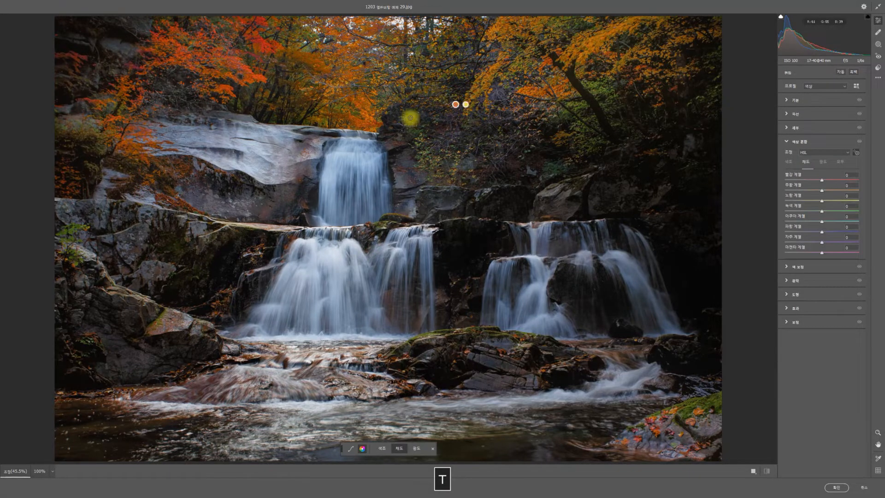
right_click(423, 87)
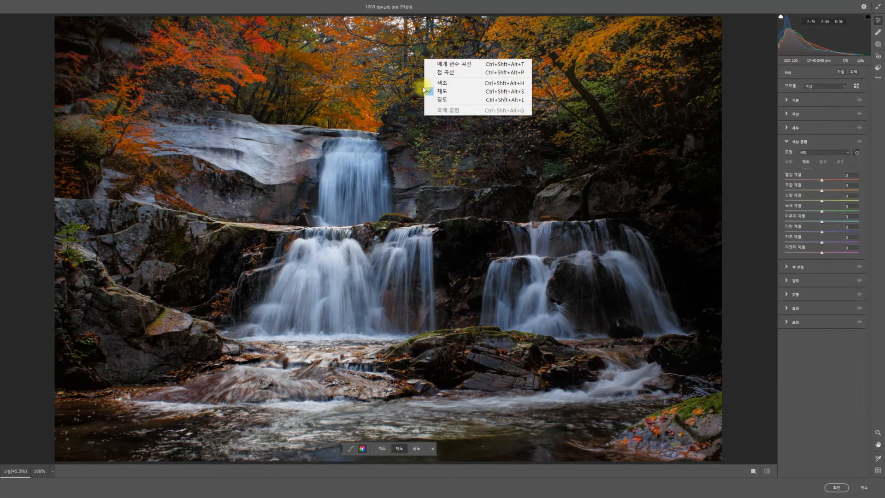
click(459, 95)
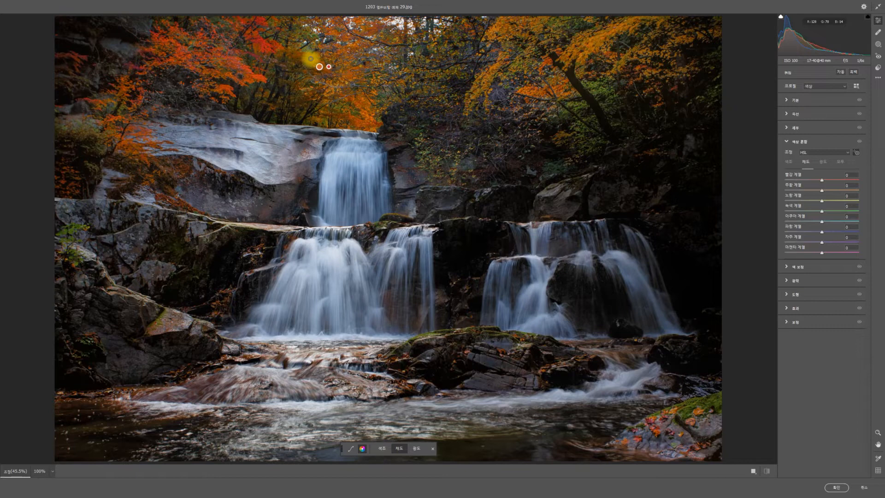
mouse_move(311, 59)
mouse_down()
mouse_move(330, 59)
mouse_move(306, 59)
mouse_move(326, 58)
mouse_move(310, 59)
mouse_move(319, 59)
mouse_up()
Adjust the hue of the orange foliage above the waterfall with the targeted adjustment, and apply the Camera Raw filter
right_click(319, 59)
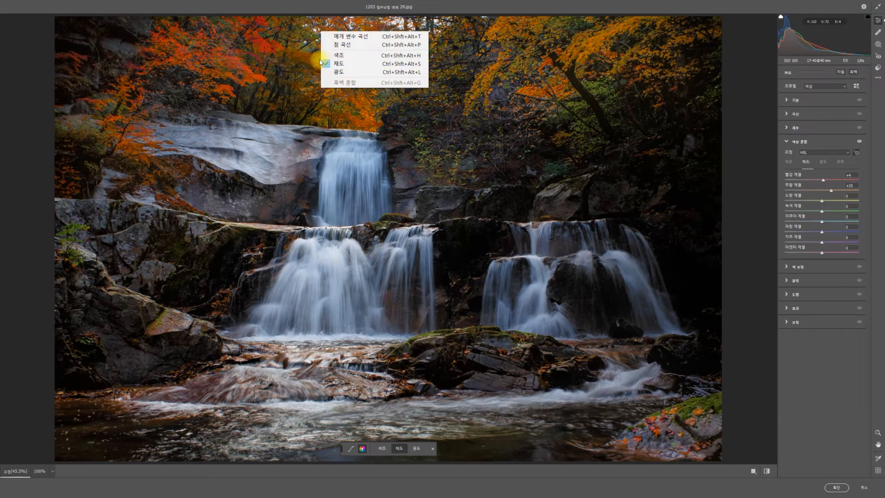
click(342, 55)
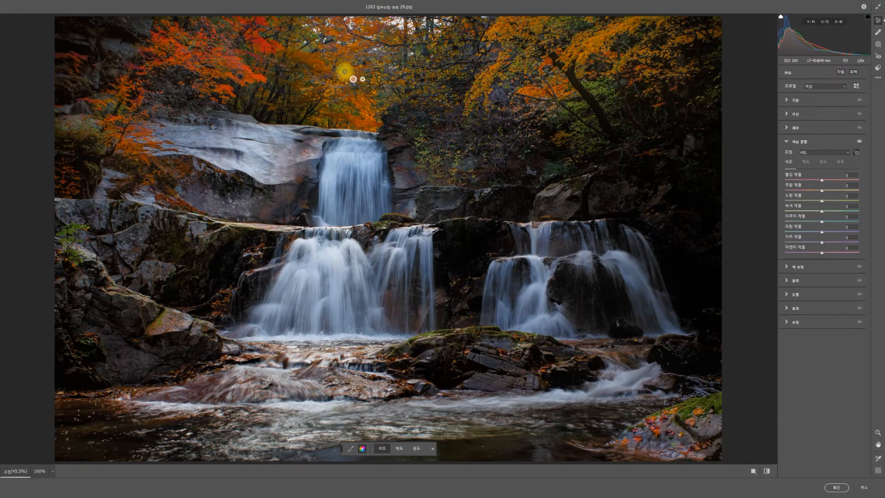
drag(345, 72, 339, 78)
click(835, 487)
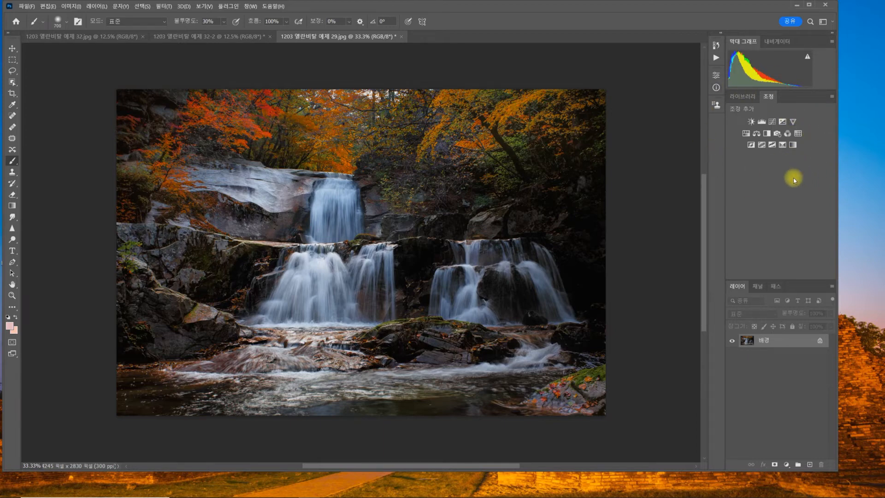
Add a Selective Color adjustment layer above the background
click(787, 465)
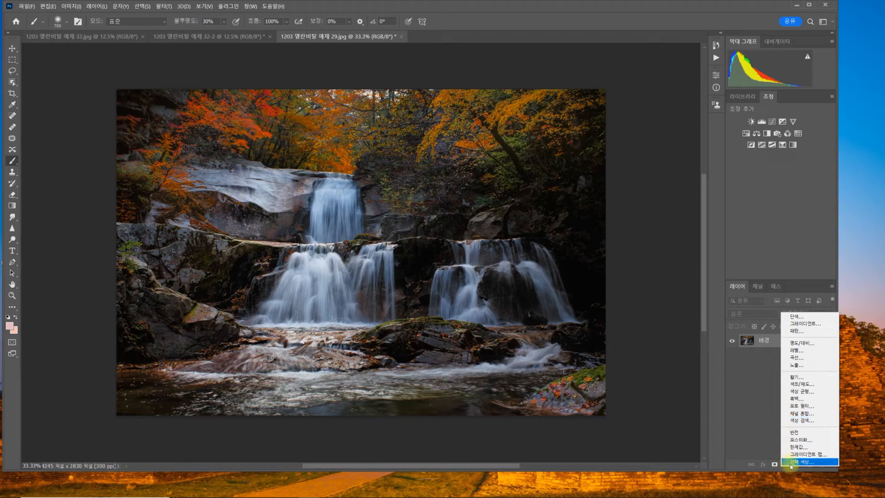
click(785, 203)
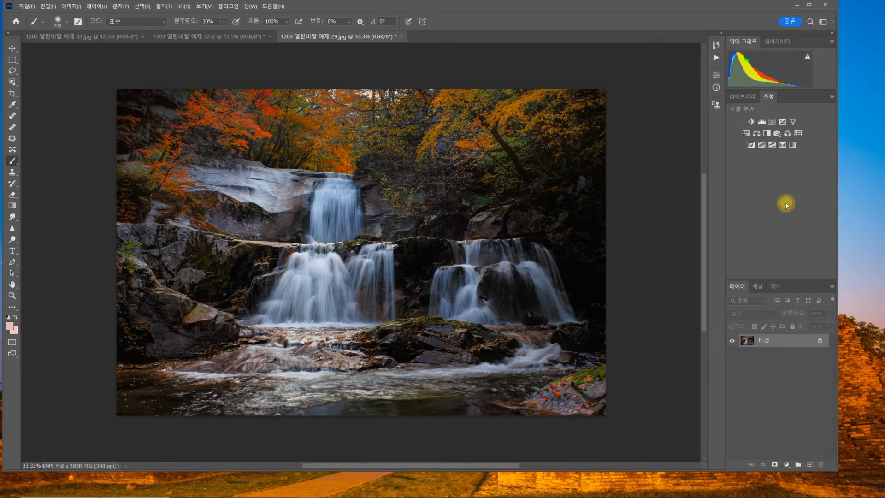
click(784, 145)
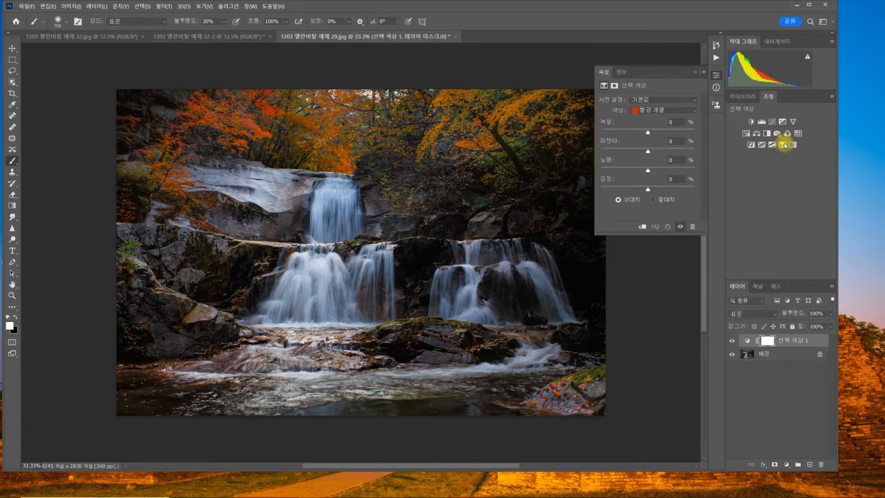
Set the Selective Color reds to cyan -56%, magenta +15%, yellow +1% and black +14%
click(639, 110)
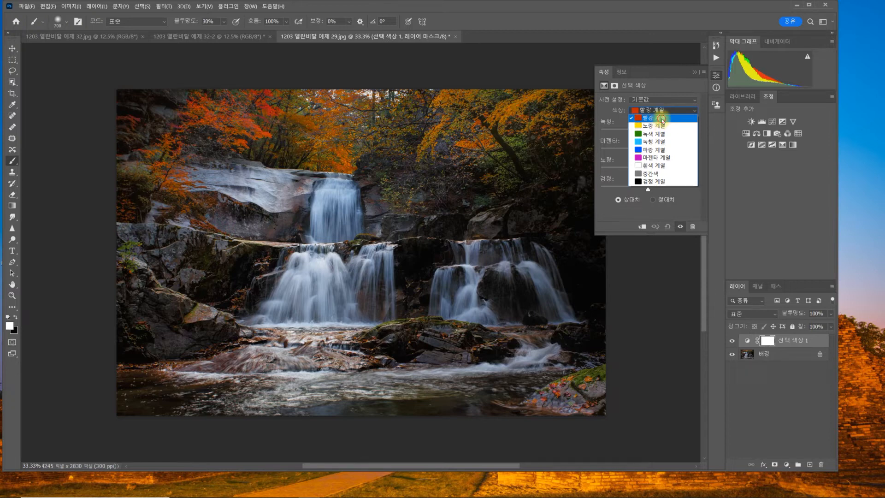
click(662, 118)
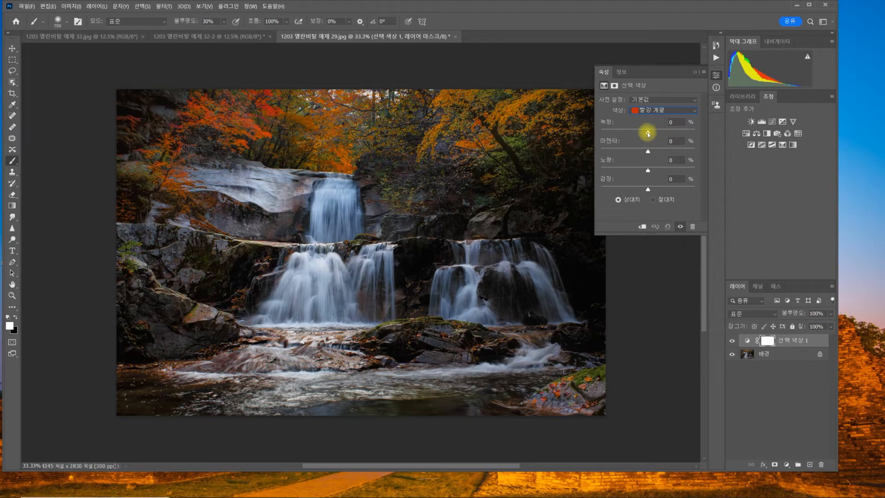
drag(646, 132, 618, 132)
mouse_move(650, 136)
mouse_down()
mouse_move(610, 137)
mouse_move(640, 136)
mouse_up()
drag(639, 135, 716, 137)
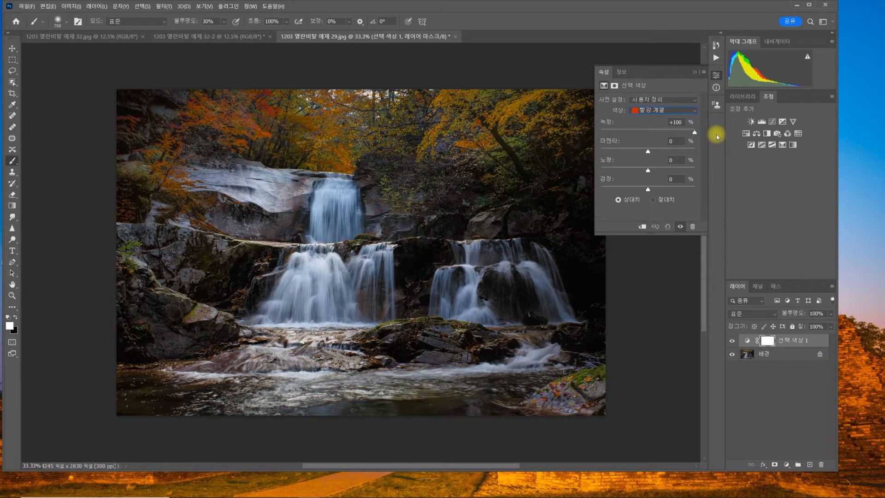
drag(691, 134, 654, 148)
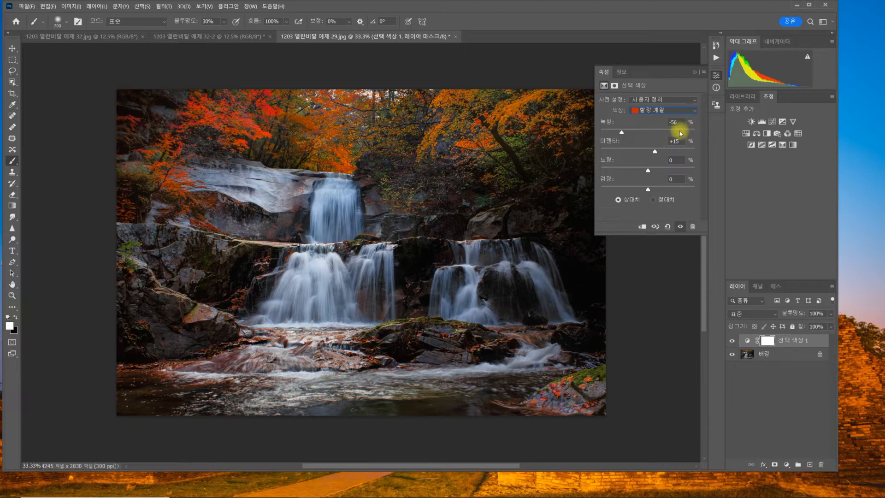
mouse_move(646, 170)
mouse_down()
mouse_move(583, 172)
mouse_move(723, 168)
mouse_move(628, 172)
mouse_move(682, 167)
mouse_move(638, 170)
mouse_move(669, 173)
mouse_move(651, 172)
mouse_up()
mouse_move(648, 173)
mouse_down()
mouse_move(628, 187)
mouse_move(666, 191)
mouse_move(637, 191)
mouse_move(662, 188)
mouse_move(642, 188)
mouse_move(653, 190)
mouse_up()
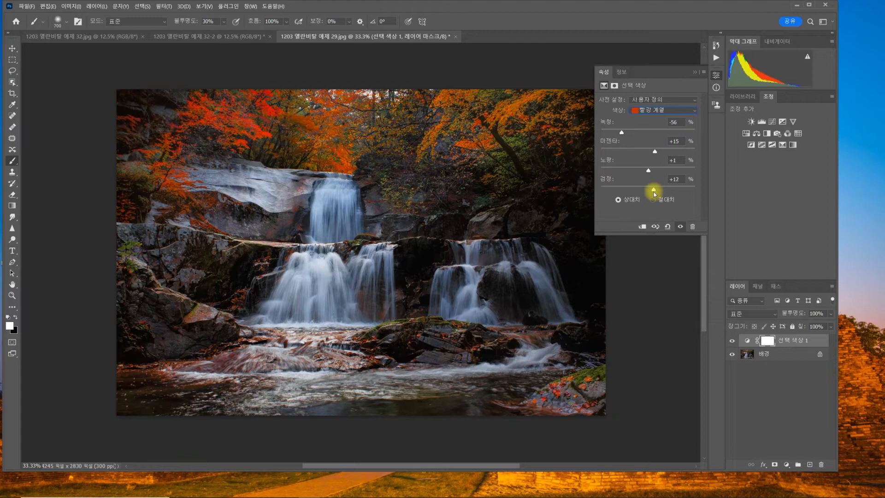
Compare the photo with and without the Selective Color layer
click(732, 341)
click(732, 341)
click(732, 342)
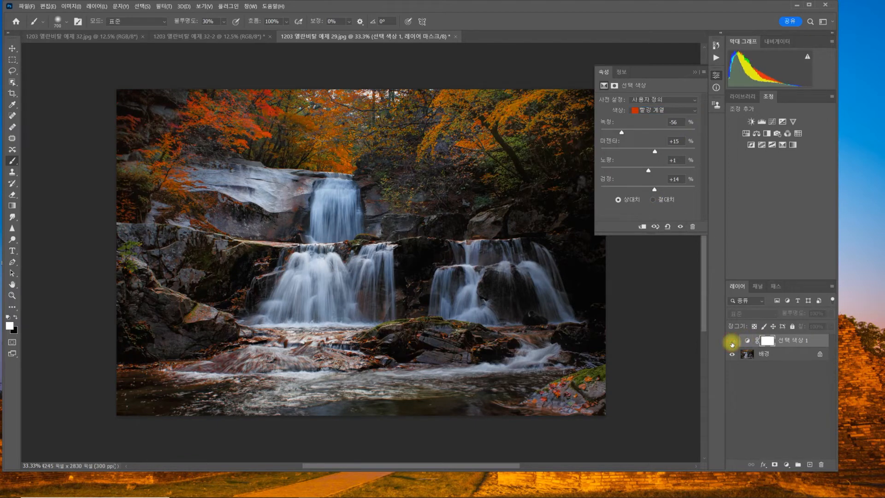
click(732, 341)
click(732, 342)
click(731, 342)
click(731, 342)
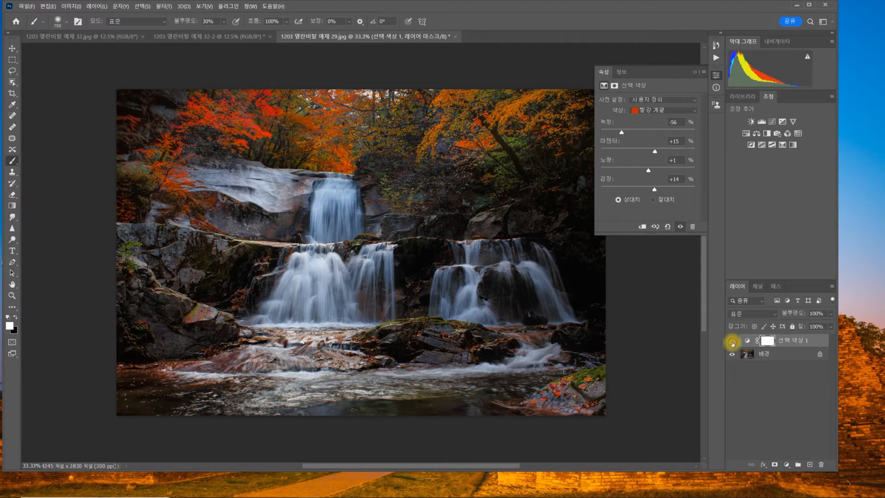
click(731, 342)
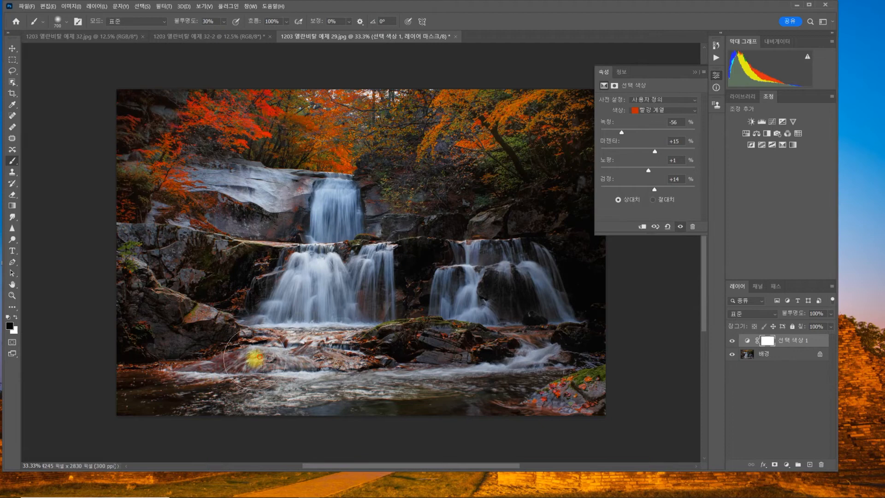
Paint the Selective Color mask in black over the rocks, waterfalls and stream, and flatten the image into the background
mouse_move(345, 371)
mouse_down()
mouse_move(329, 362)
mouse_move(198, 370)
mouse_up()
mouse_move(210, 303)
mouse_down()
mouse_move(229, 297)
mouse_move(202, 311)
mouse_move(176, 287)
mouse_up()
mouse_move(362, 330)
mouse_down()
mouse_move(422, 275)
mouse_move(396, 348)
mouse_move(426, 373)
mouse_move(495, 374)
mouse_move(584, 337)
mouse_up()
mouse_move(547, 223)
mouse_down()
mouse_move(403, 212)
mouse_move(436, 218)
mouse_move(263, 262)
mouse_move(286, 211)
mouse_move(274, 219)
mouse_move(305, 199)
mouse_move(280, 211)
mouse_move(264, 246)
mouse_up()
mouse_move(196, 342)
mouse_down()
mouse_move(199, 326)
mouse_move(183, 362)
mouse_up()
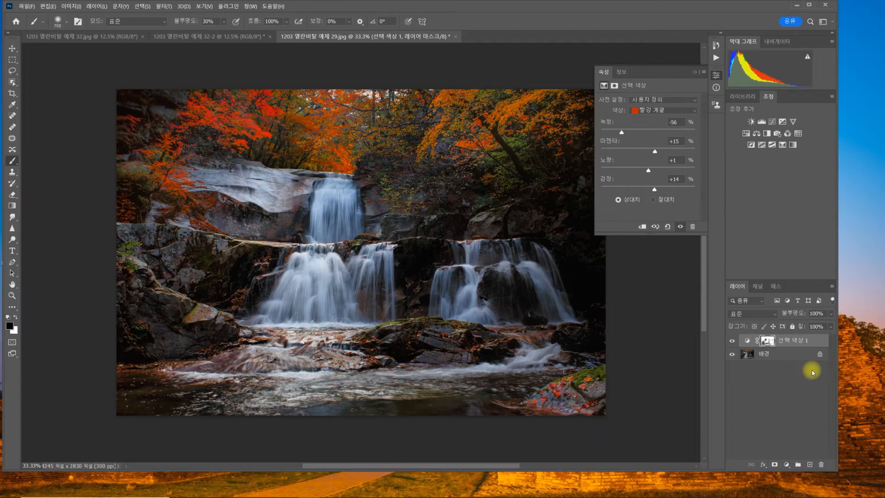
right_click(796, 340)
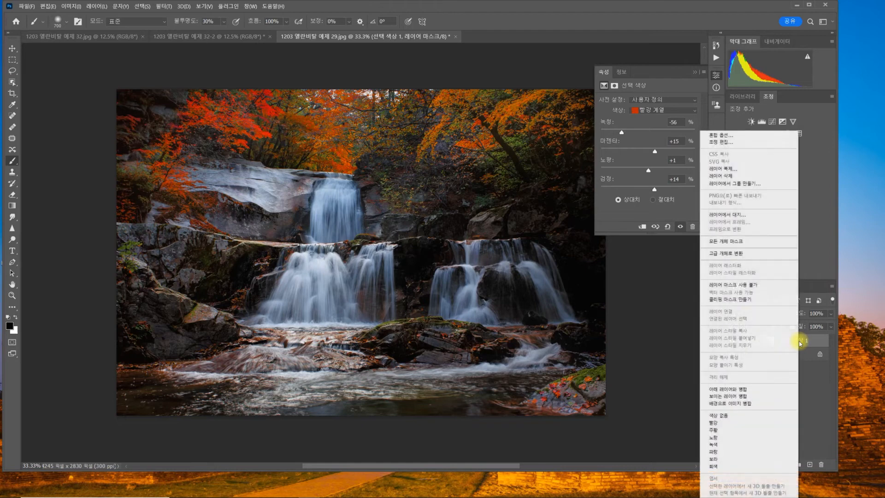
click(744, 403)
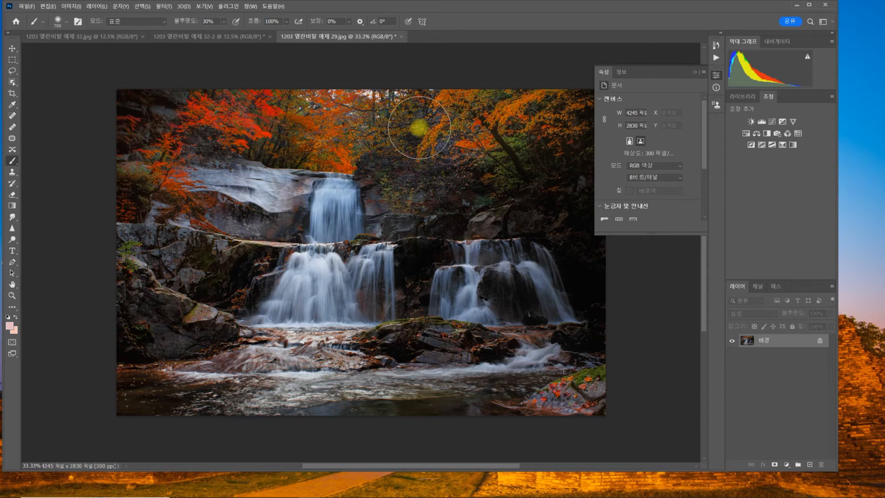
Resize the image to 1080 pixels wide with the proportions kept
click(71, 6)
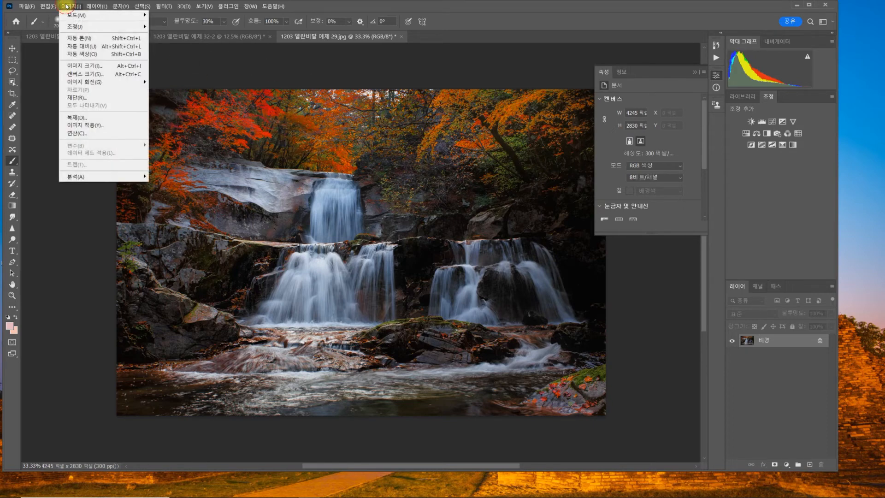
click(101, 66)
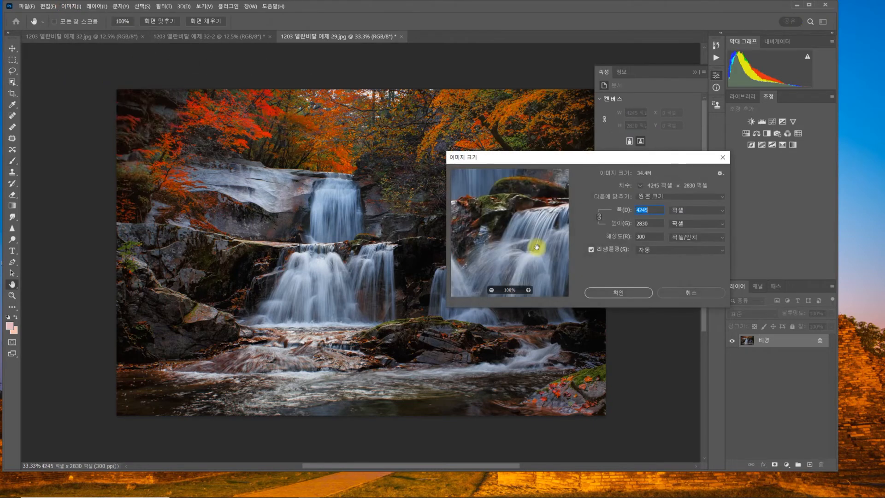
text(1080)
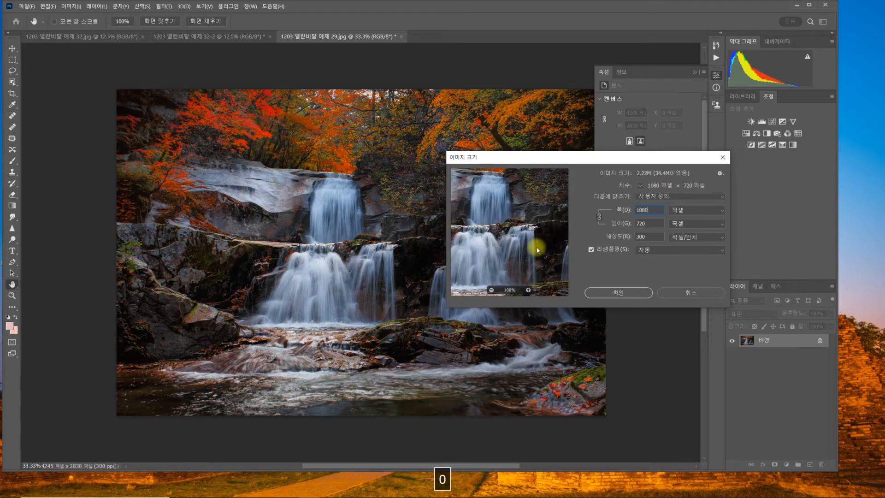
key(Return)
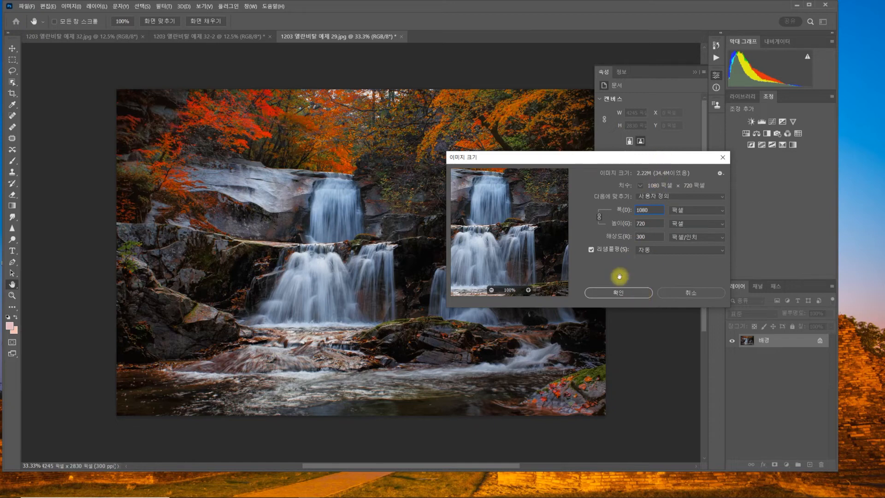
click(618, 290)
key(b)
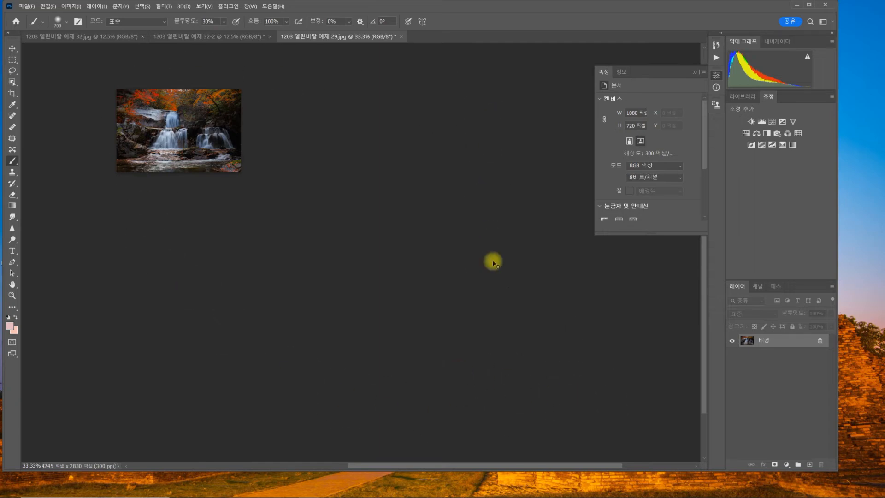
Inspect the resized photo by alternating between fit-to-screen and 100% magnification
key(ctrl+0)
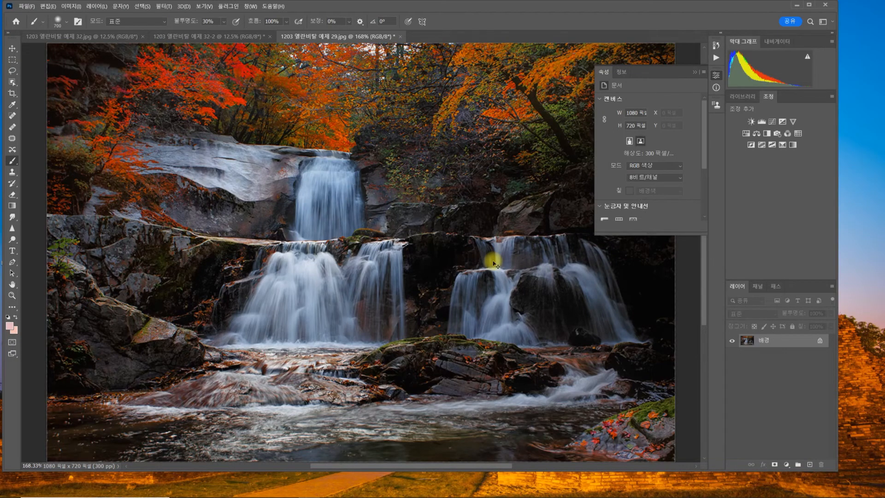
key(ctrl+1)
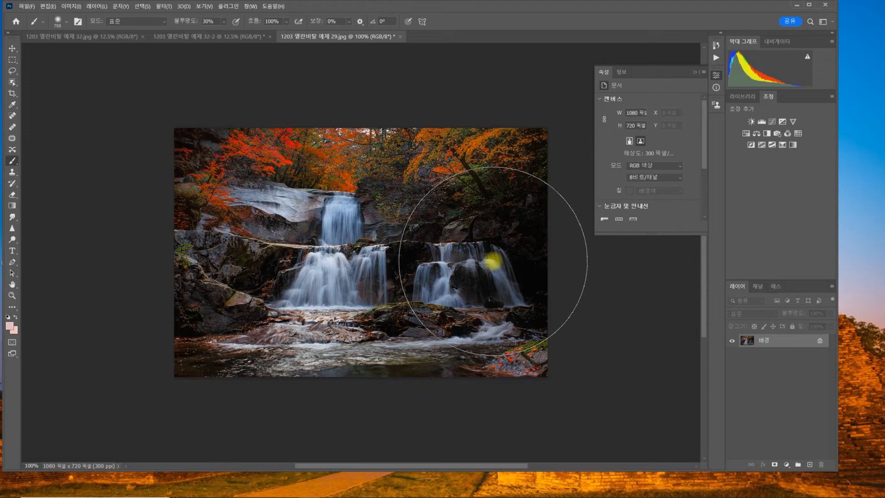
key(ctrl+0)
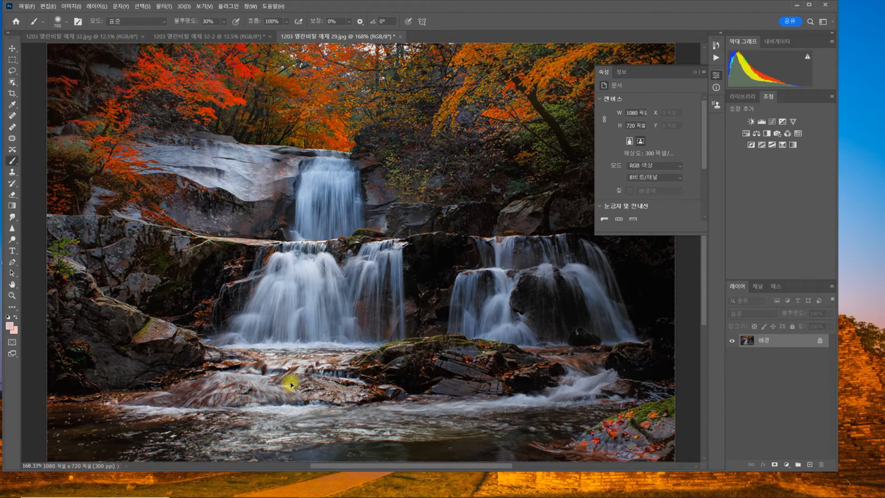
key(ctrl+1)
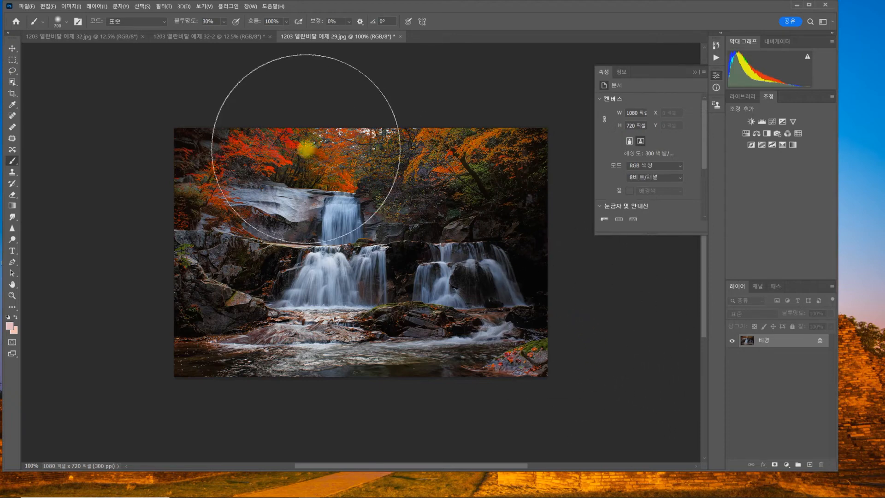
Try Unsharp Mask on the resized photo with amount 150%, radius 0.8 pixels and threshold 20 levels
click(163, 7)
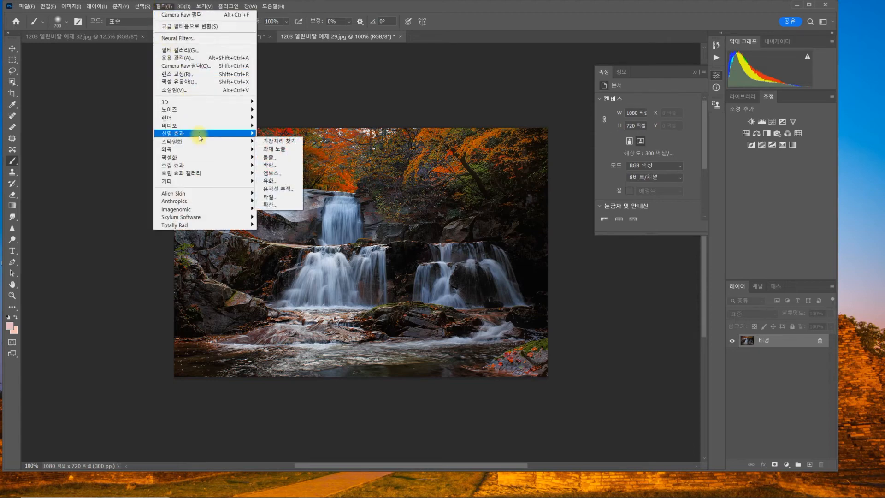
mouse_move(203, 133)
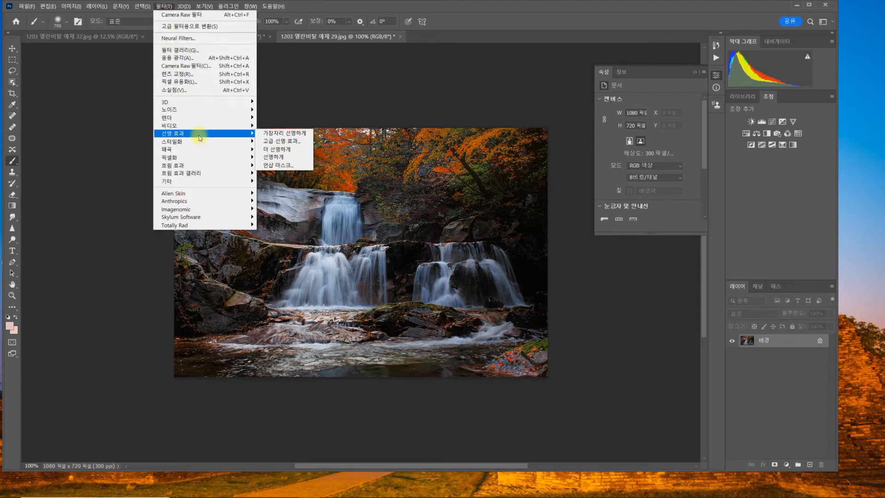
click(297, 166)
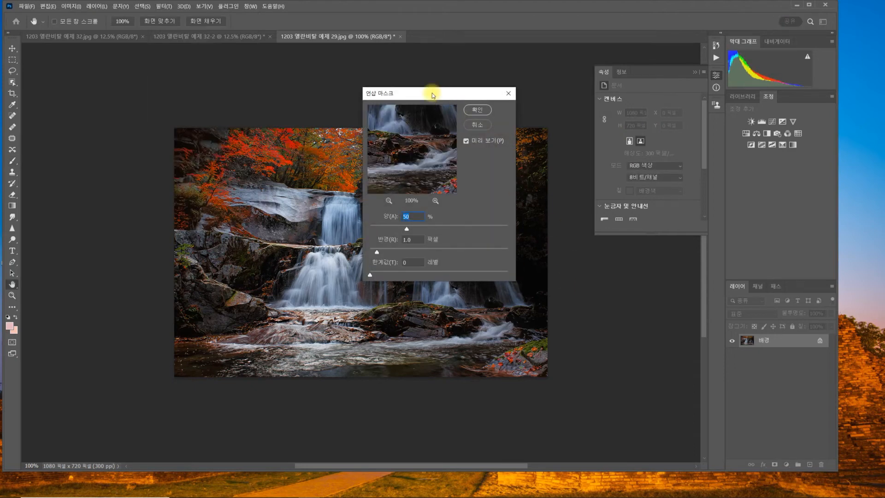
drag(433, 90, 610, 133)
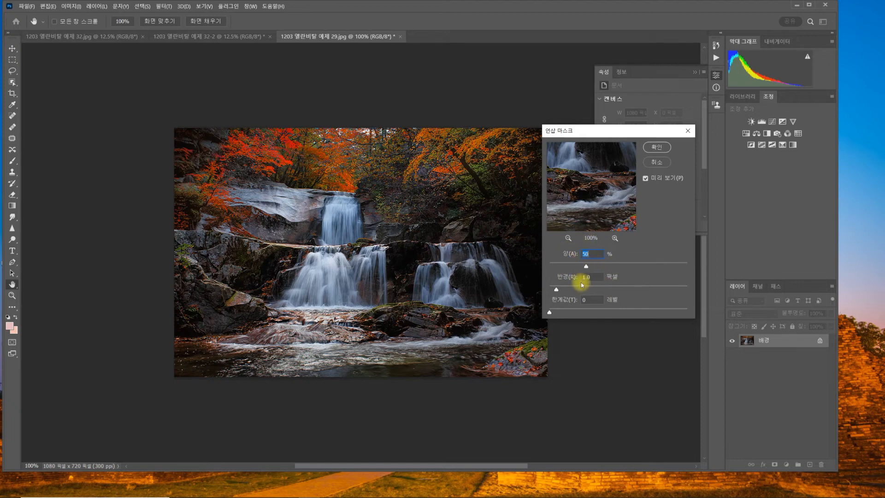
click(847, 494)
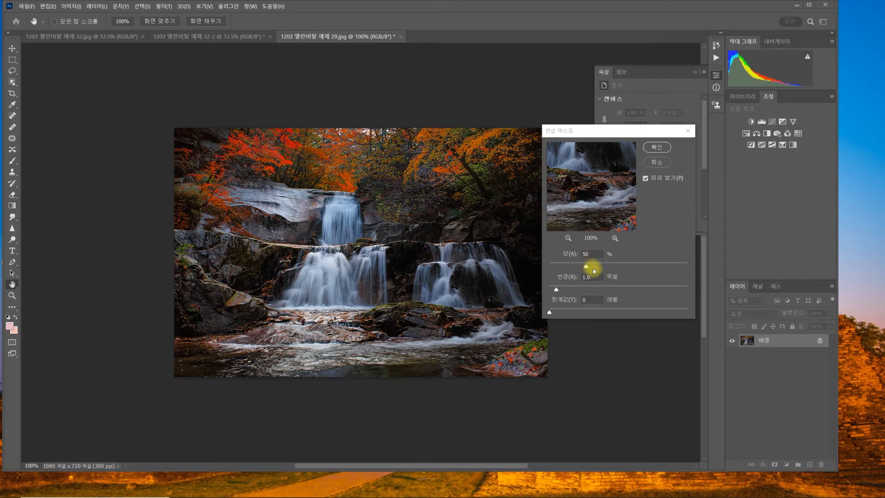
click(570, 254)
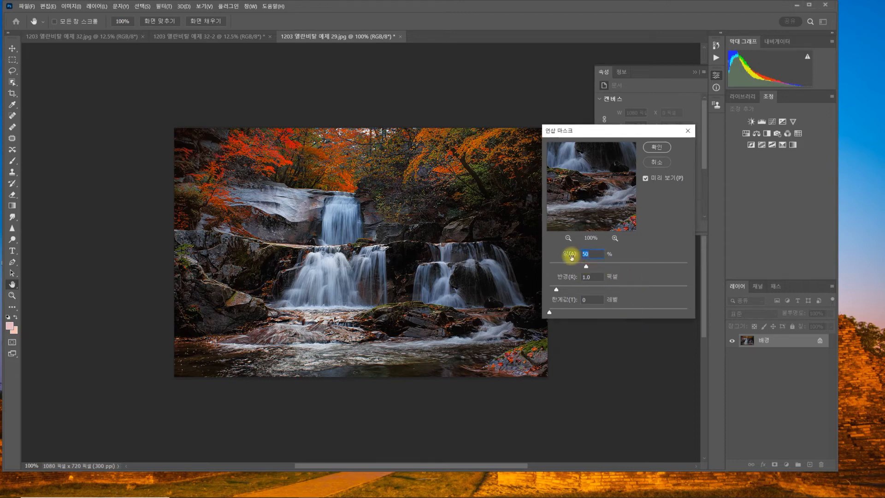
text(1)
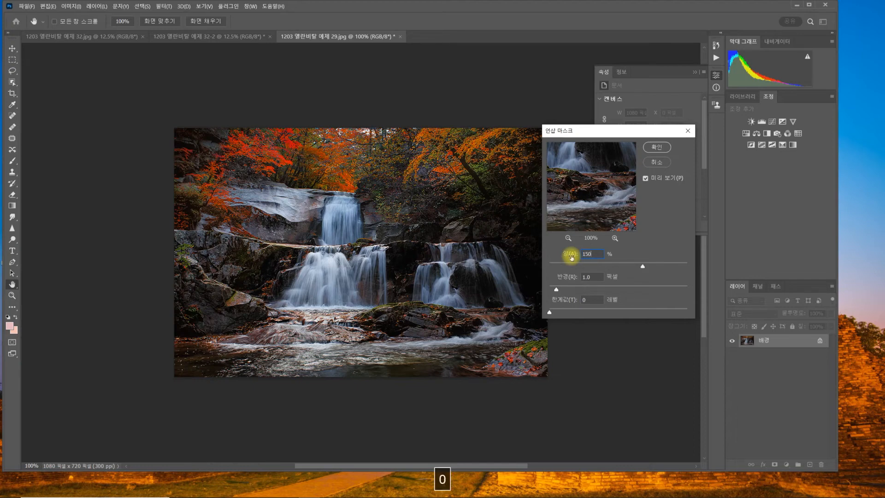
text(50)
click(588, 277)
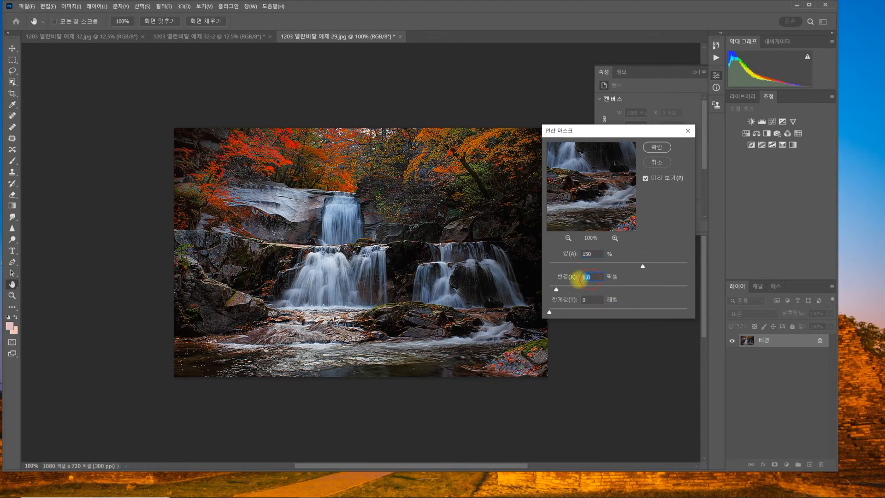
text(0.8)
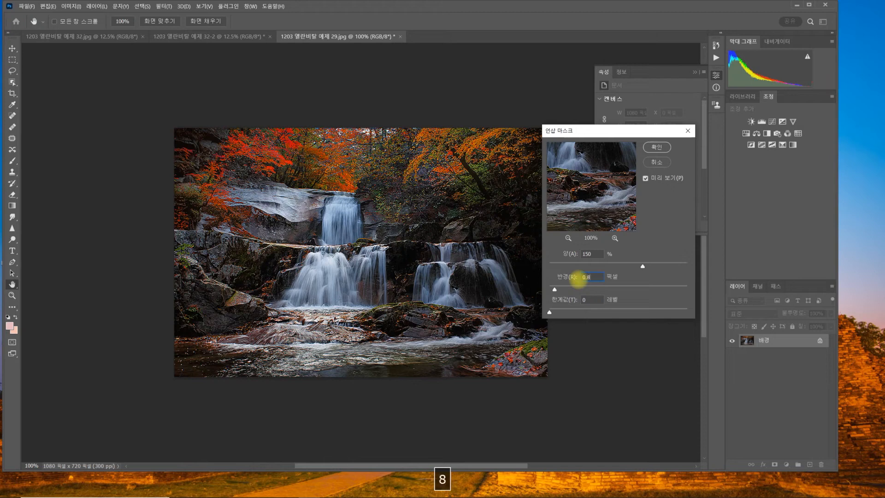
click(589, 299)
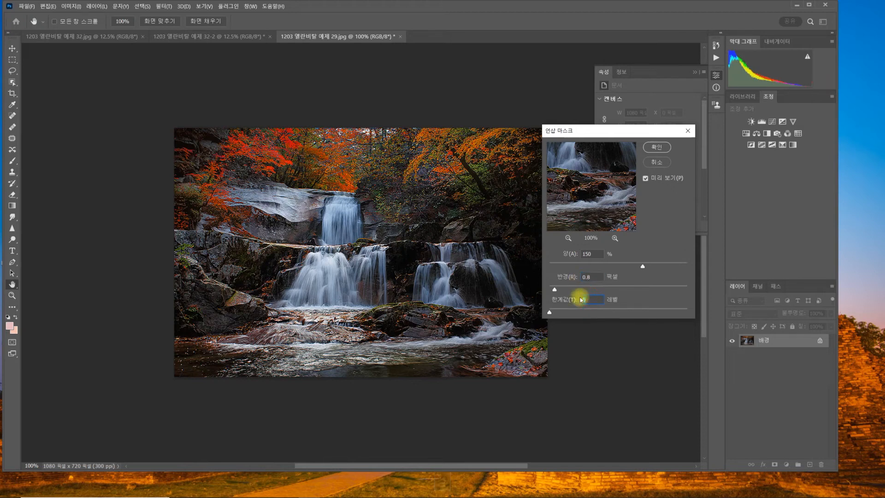
text(20)
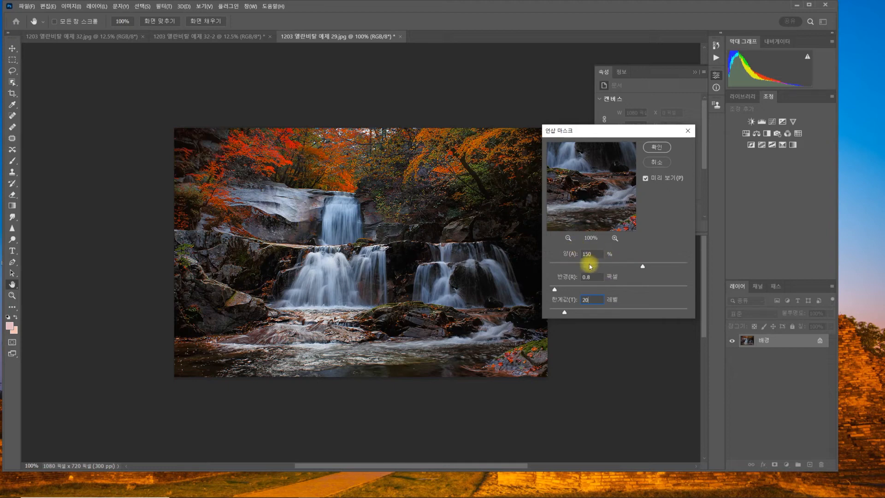
Try Unsharp Mask thresholds of 5, 13 and 10 levels, and discard the filter
drag(555, 289, 552, 313)
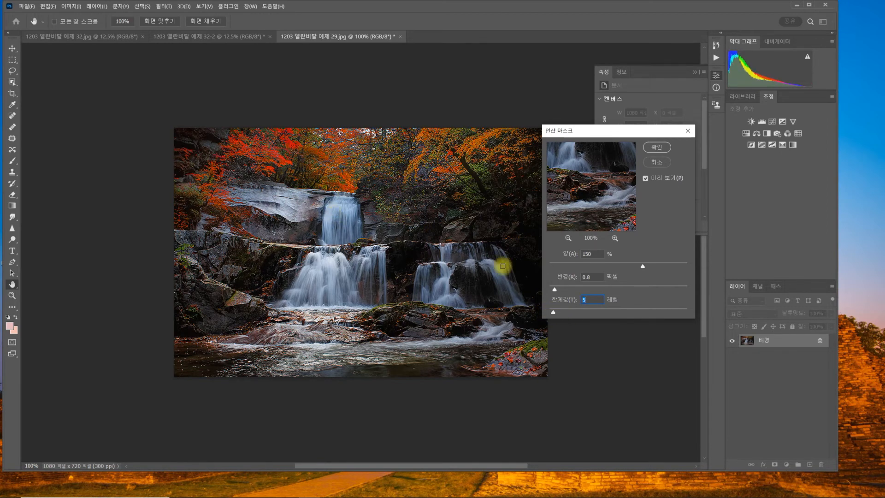
drag(553, 311, 559, 312)
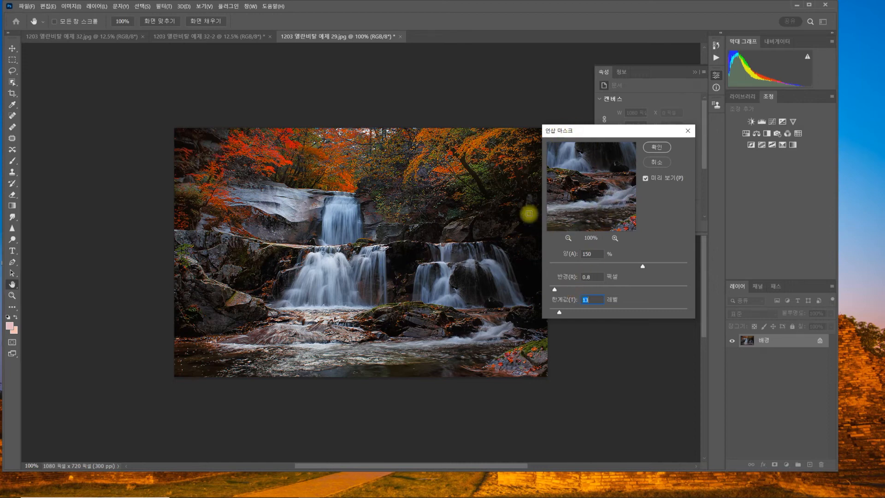
drag(559, 312, 558, 314)
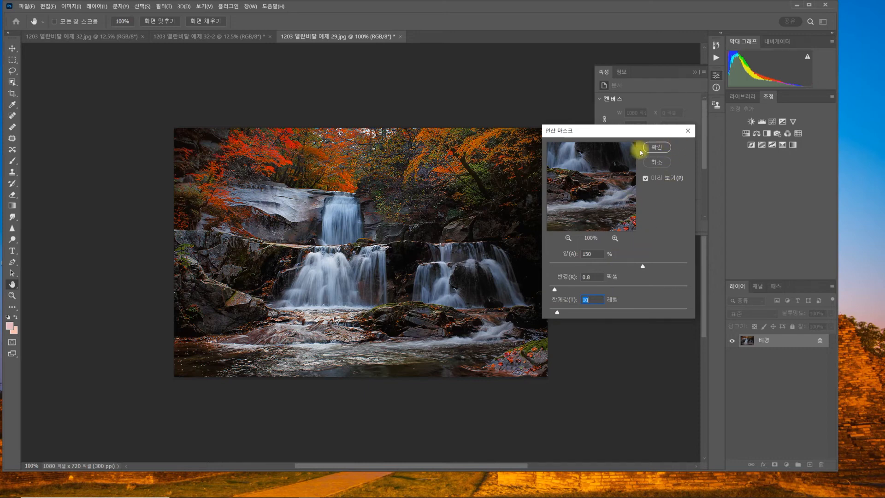
click(688, 132)
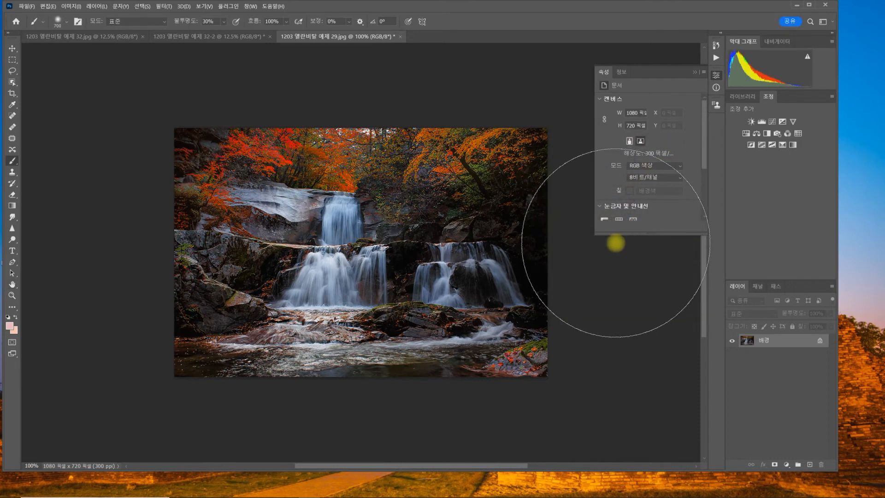
Revert the photo to the flattened-image history state that precedes the resize
click(716, 45)
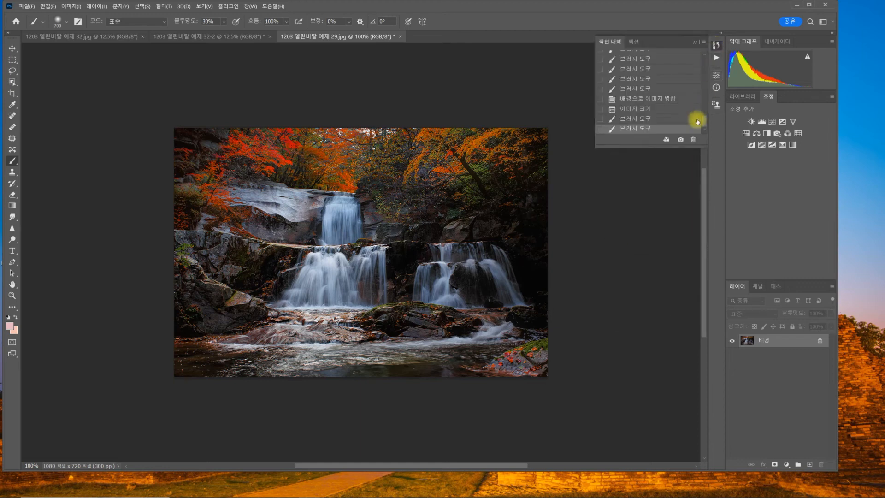
click(643, 99)
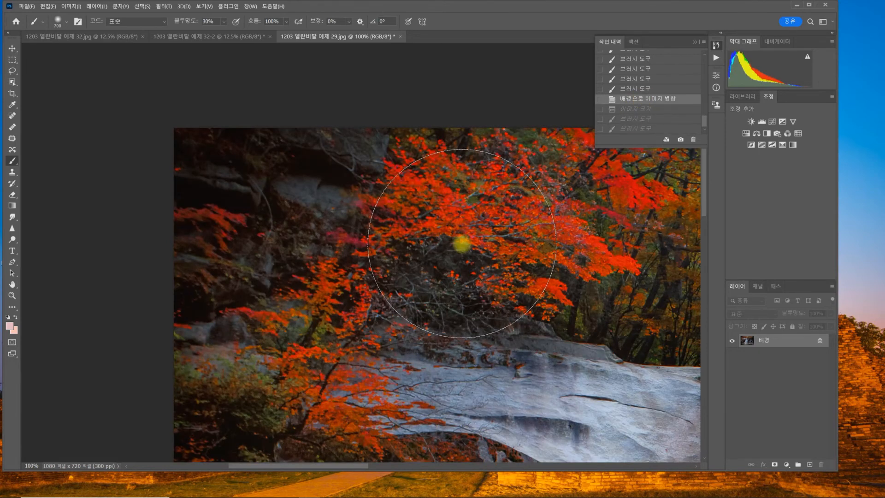
key(ctrl+0)
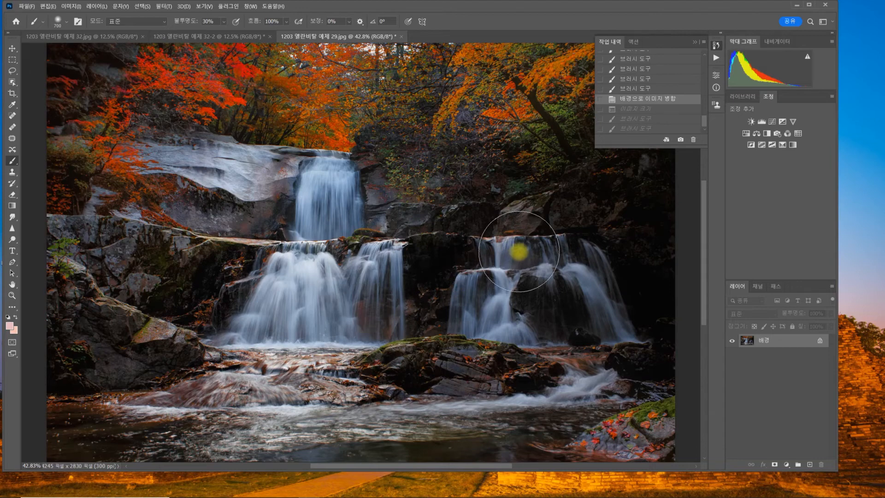
Run the 다단계 리사이징 action from the 포토샵 수강생 액션 set and inspect the photo at 100%
click(633, 41)
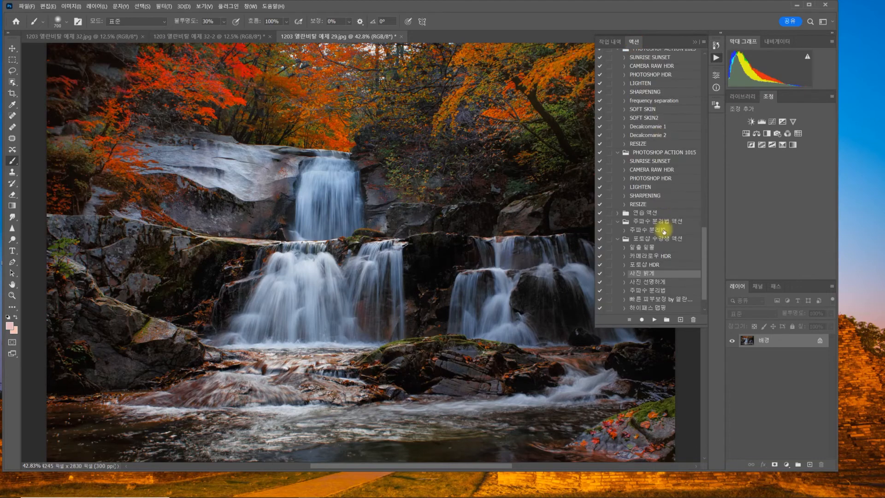
scroll(663, 230, down, 1)
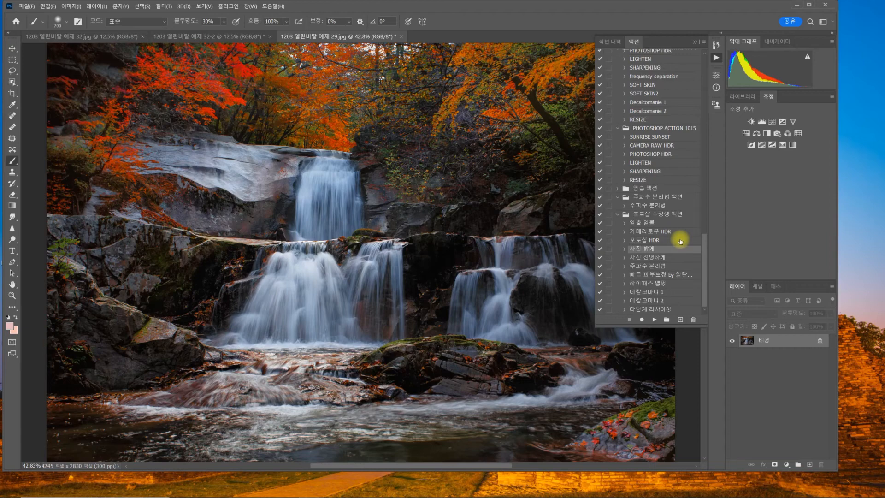
click(638, 311)
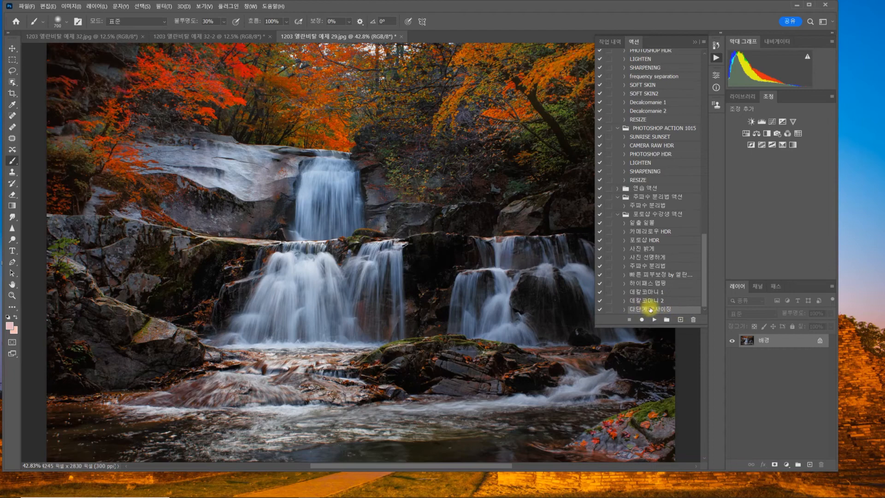
click(653, 320)
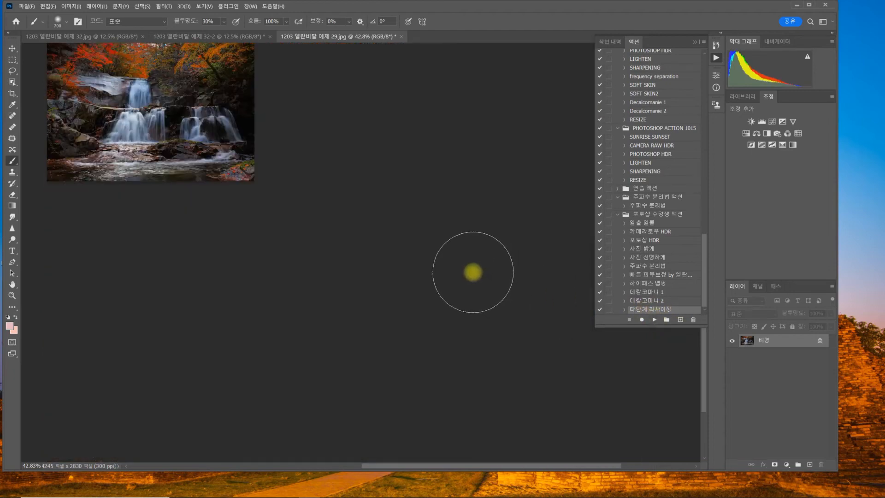
key(ctrl+1)
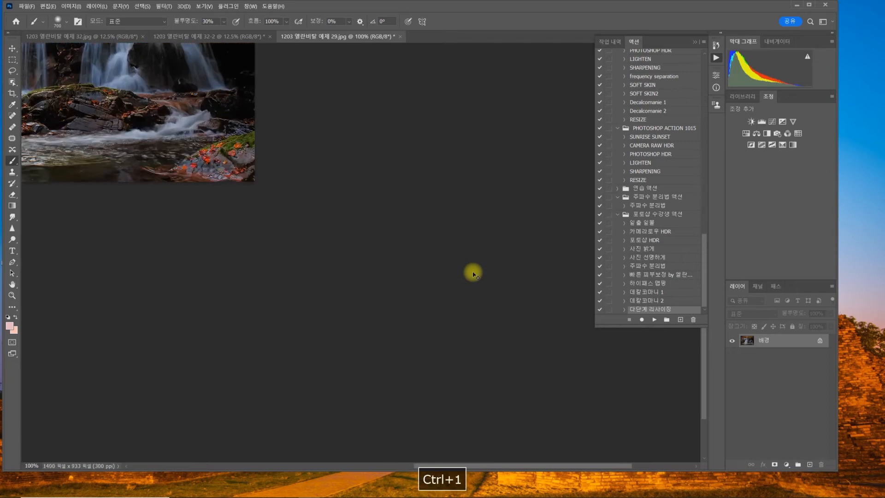
key(ctrl+0)
key(ctrl+1)
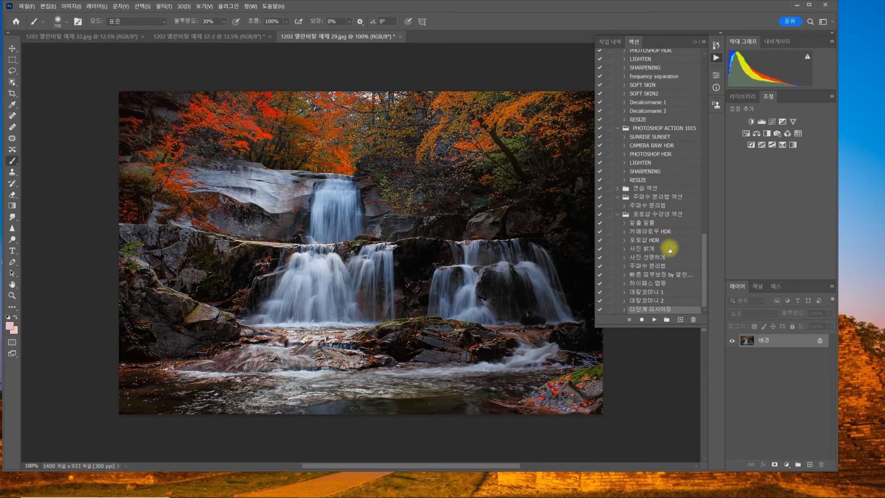
Expand the 다단계 리사이징 action and set the width of its last image-size command to 1080 pixels
click(624, 309)
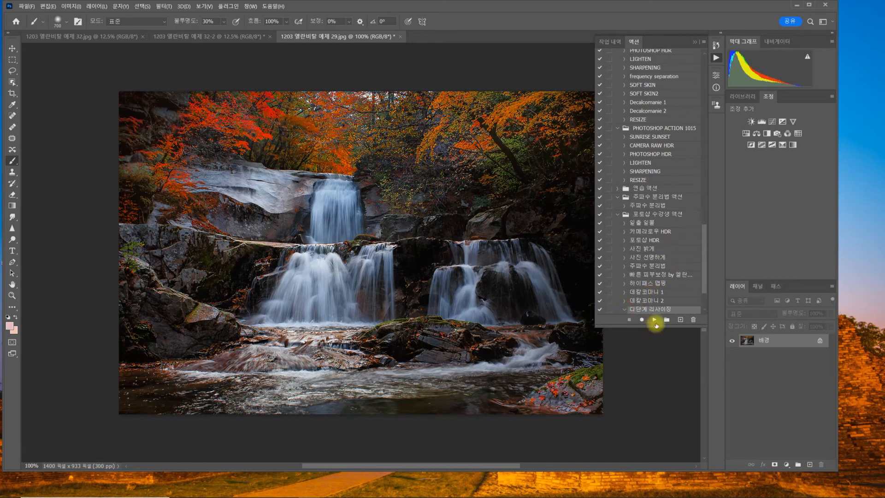
drag(651, 326, 650, 426)
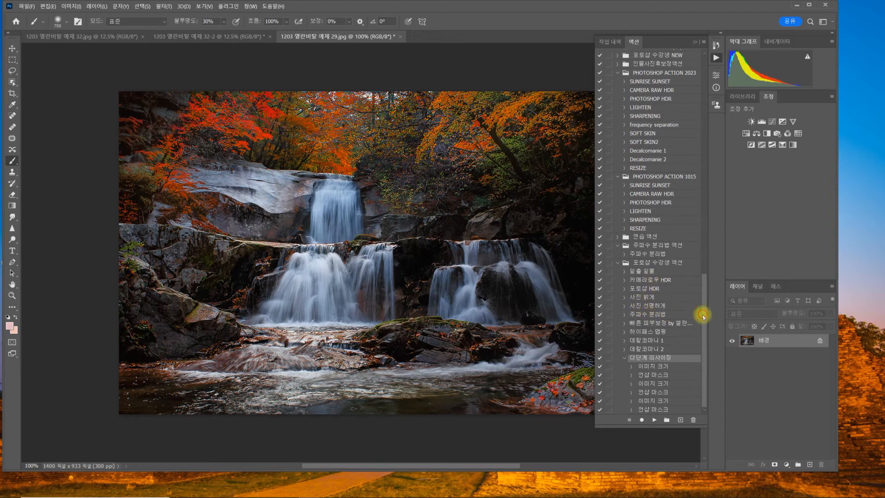
drag(702, 327, 703, 326)
click(657, 401)
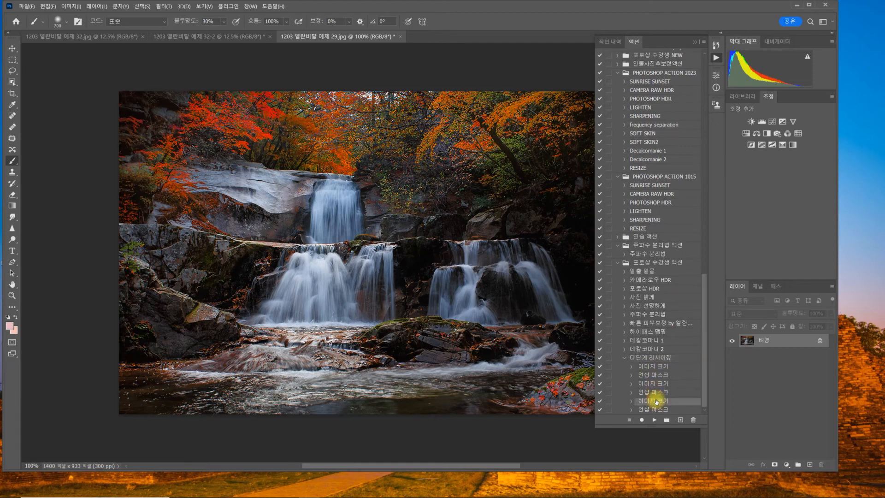
double_click(658, 401)
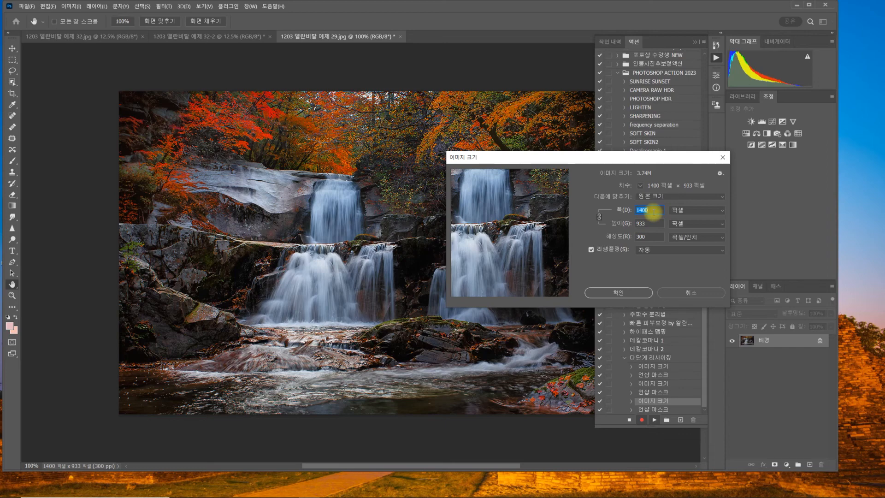
text(1080)
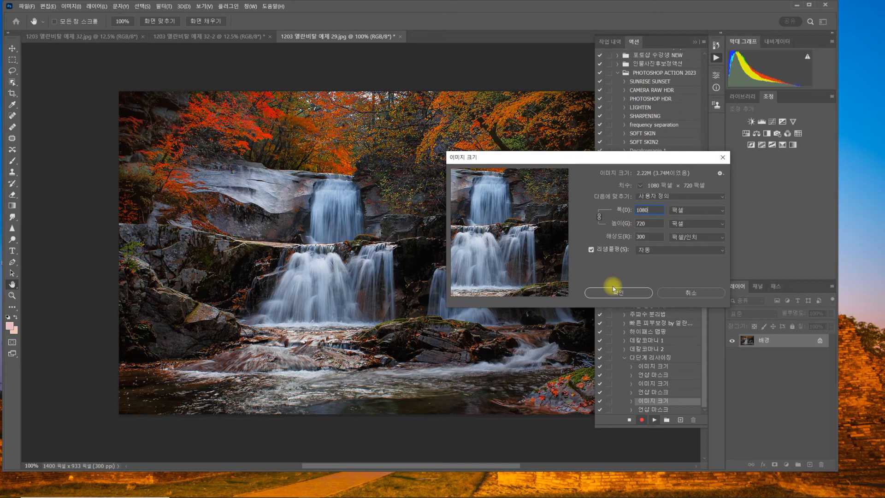
click(613, 289)
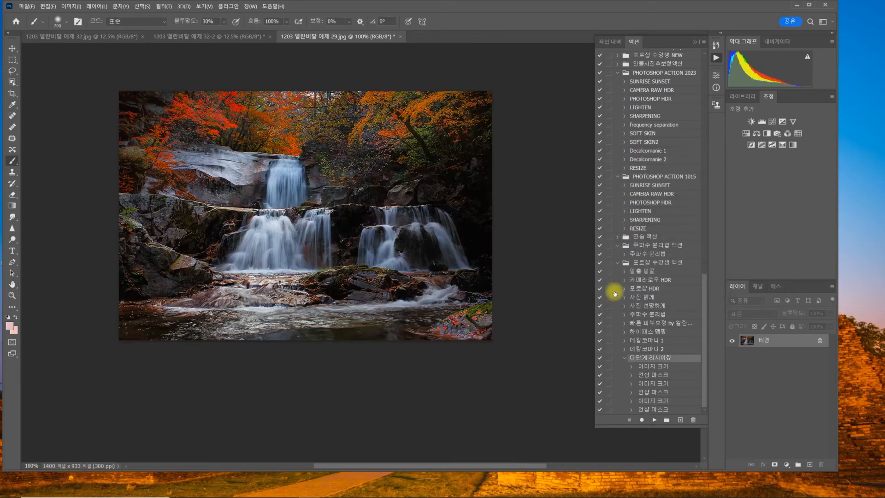
click(629, 419)
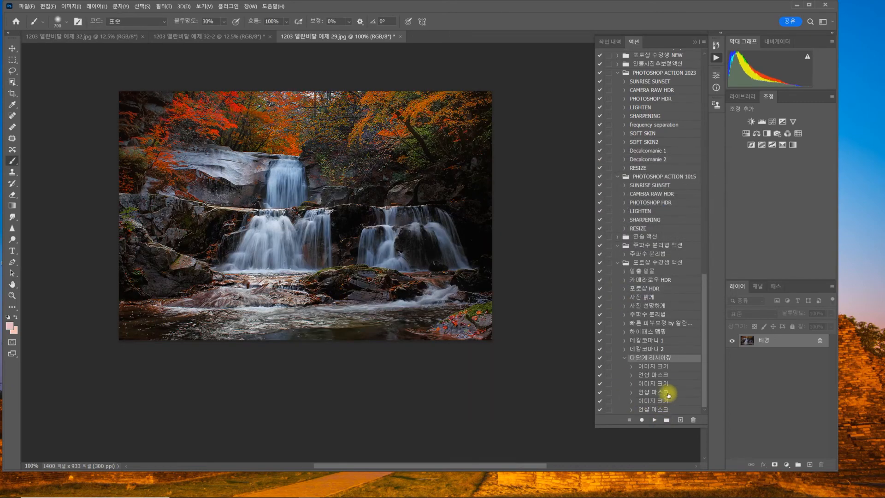
Return the waterfall photo to its flattened-image history state and fit the full-size picture in view
click(610, 41)
scroll(648, 92, up, 5)
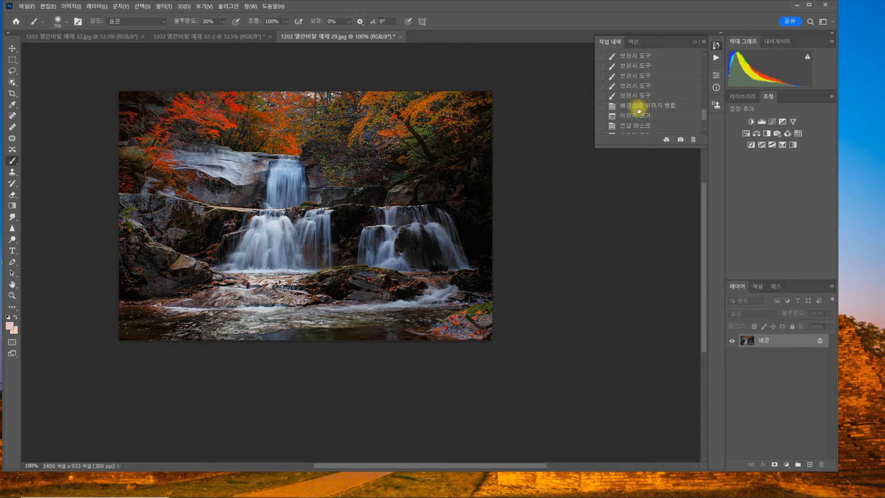
click(638, 106)
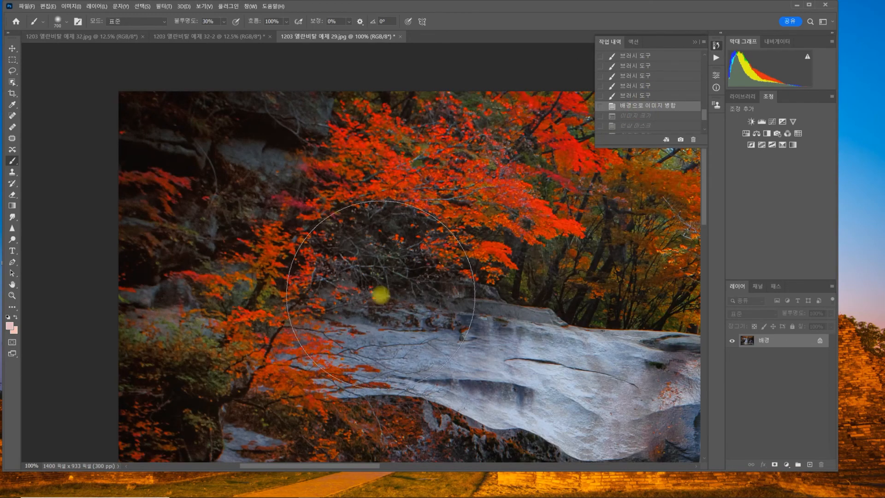
key(ctrl+0)
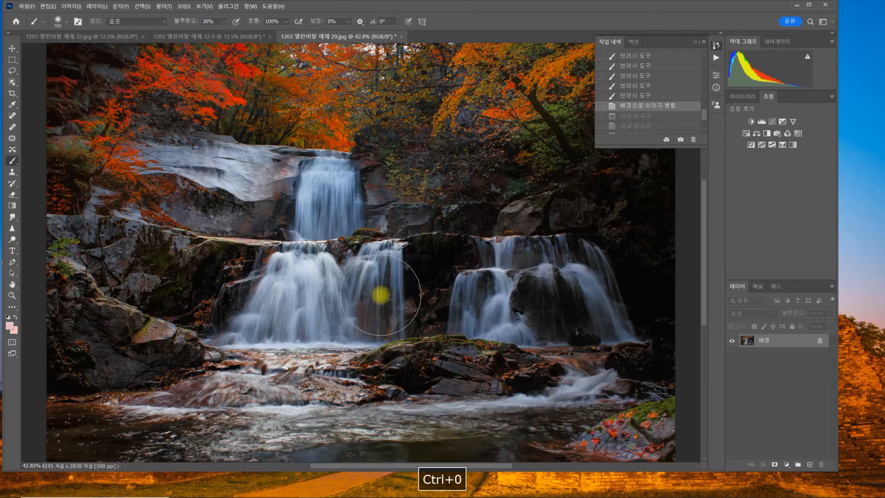
Run the 다단계 리사이징 action on the full-size photo and check the resulting pixel dimensions without changing them
click(634, 41)
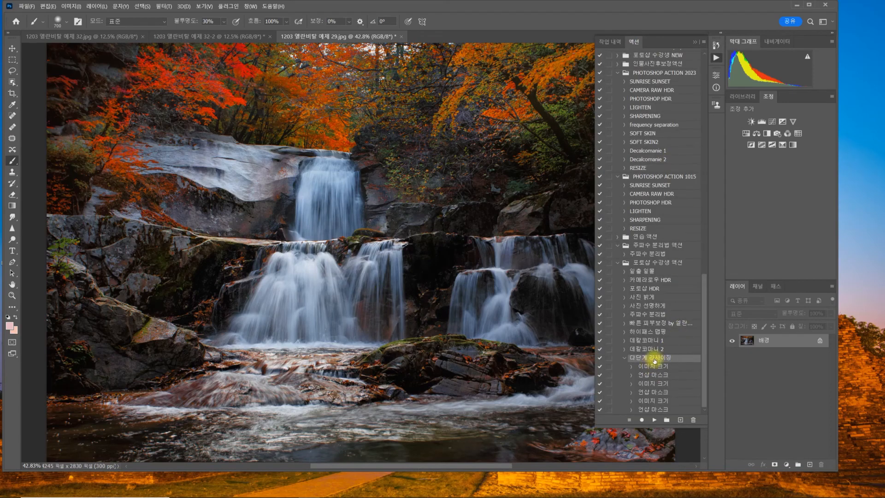
click(654, 420)
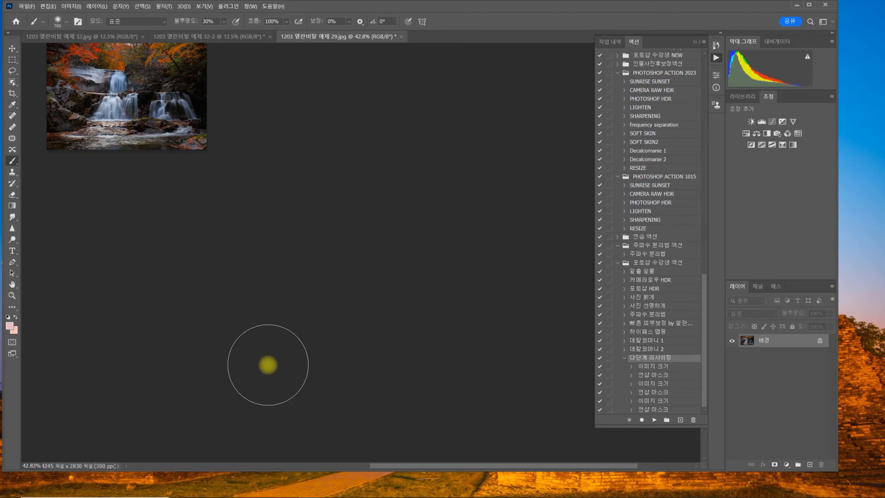
key(ctrl+0)
key(ctrl+1)
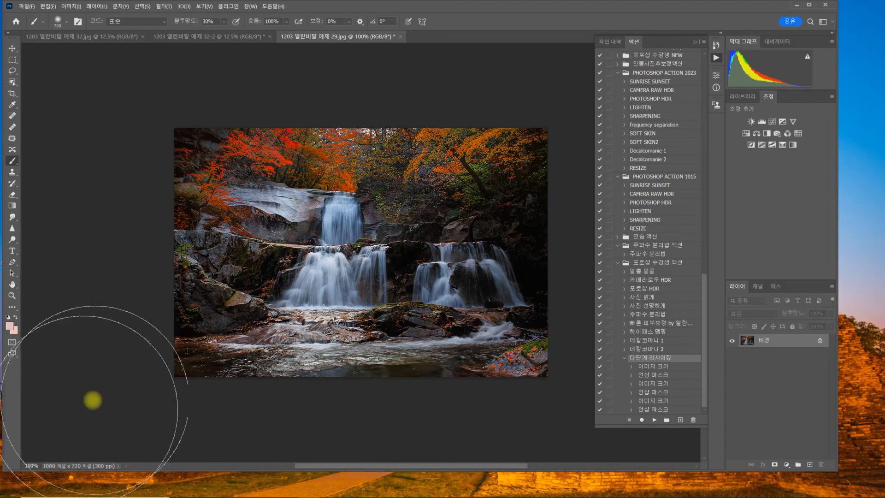
click(75, 7)
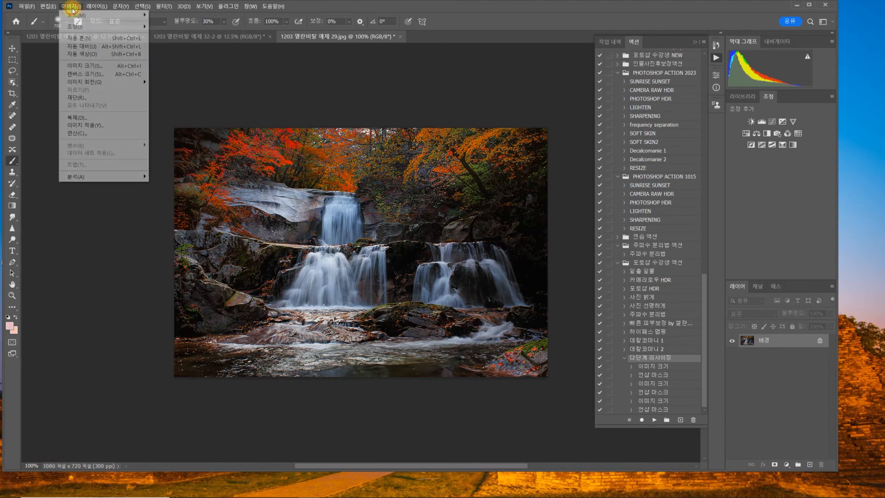
click(99, 67)
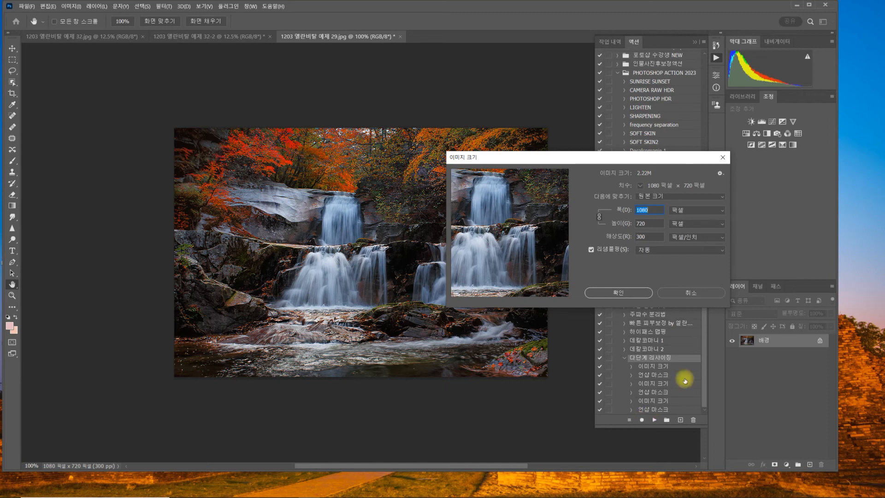
click(695, 292)
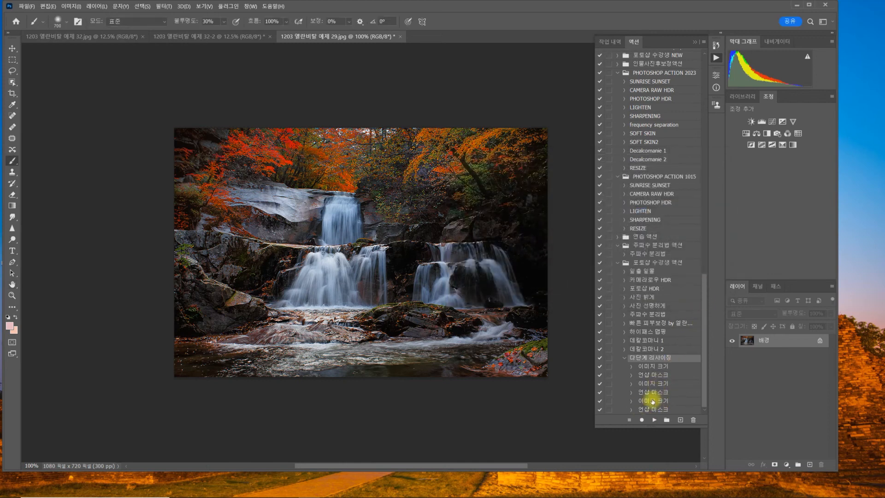
Set the width in the last image-size command of the 다단계 리사이징 action to 1400 pixels
double_click(655, 401)
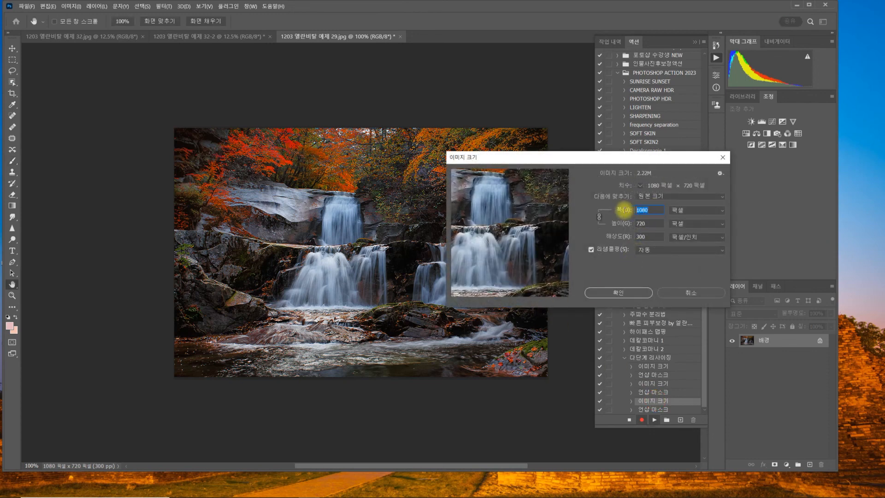
text(1400)
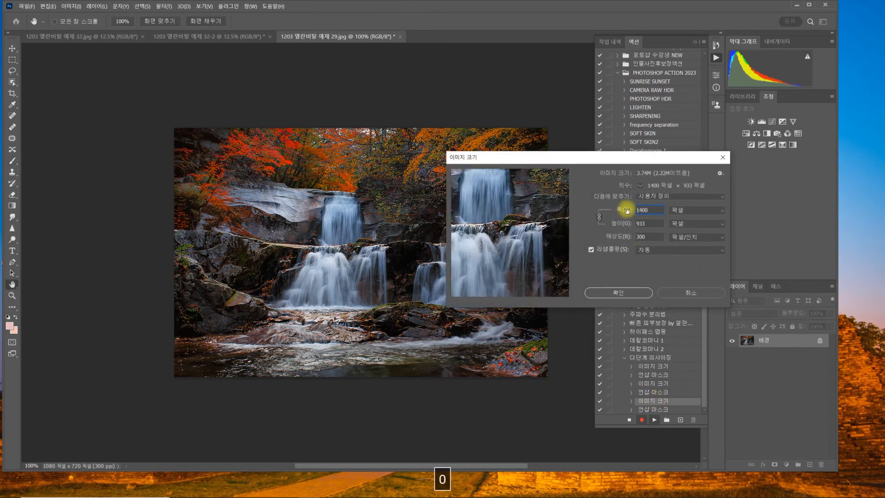
click(616, 293)
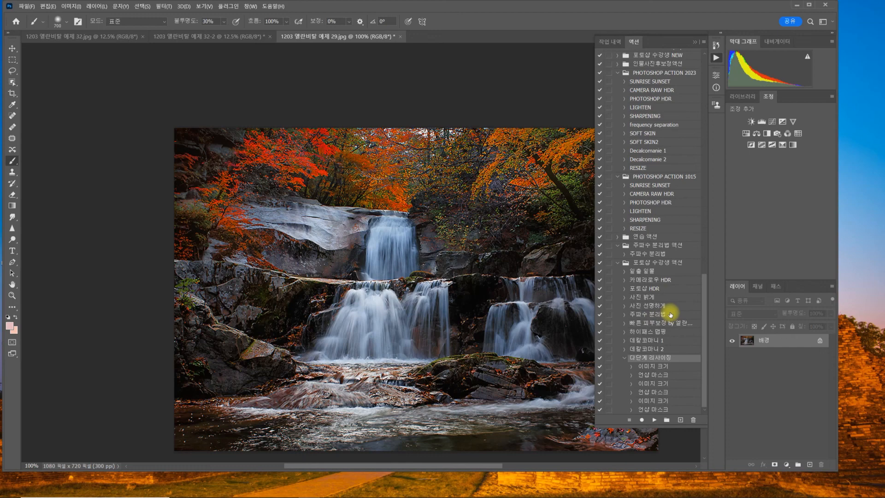
Maximize the application window, and collapse and redisplay the list of actions
click(809, 4)
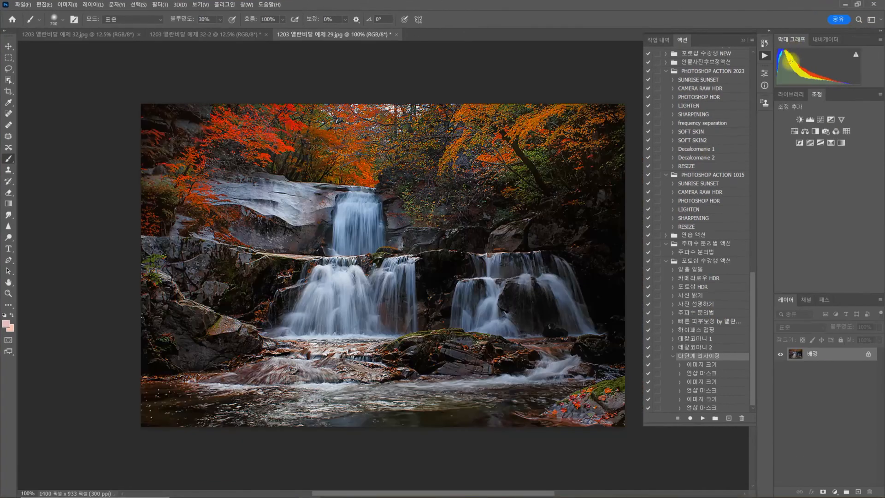
click(742, 40)
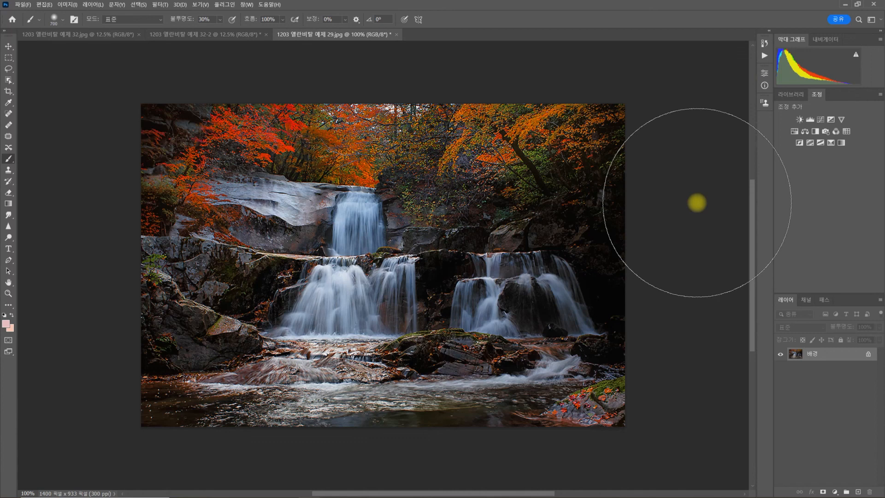
click(765, 56)
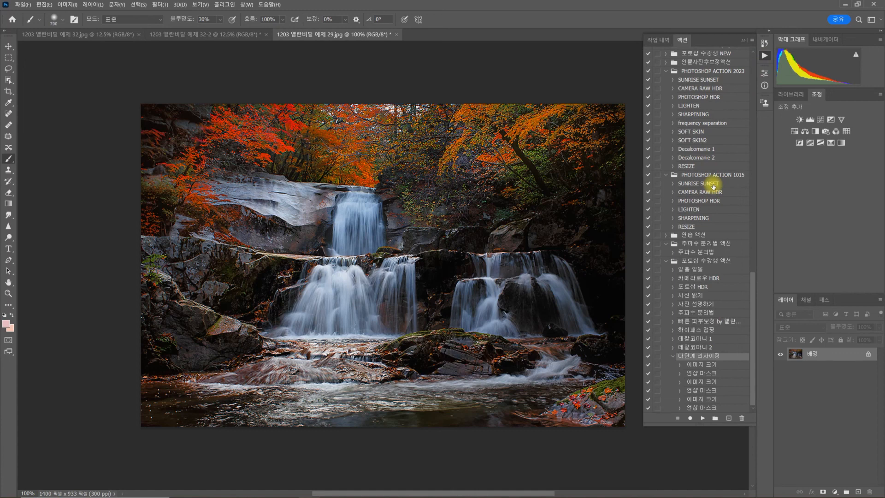